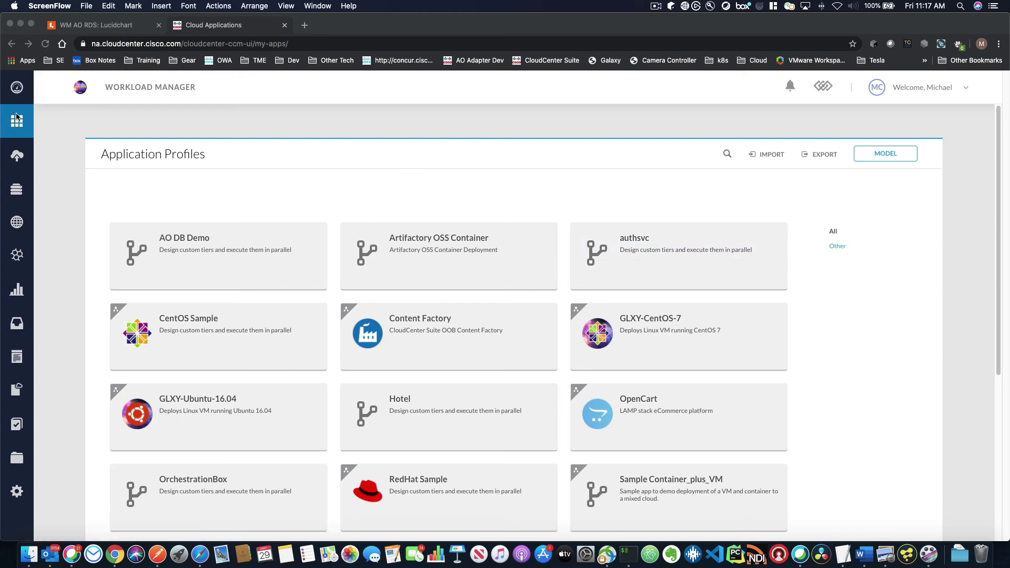
Open the OpenCart application profile for viewing.
{"action": "left_click", "coordinate": [29, 130]}
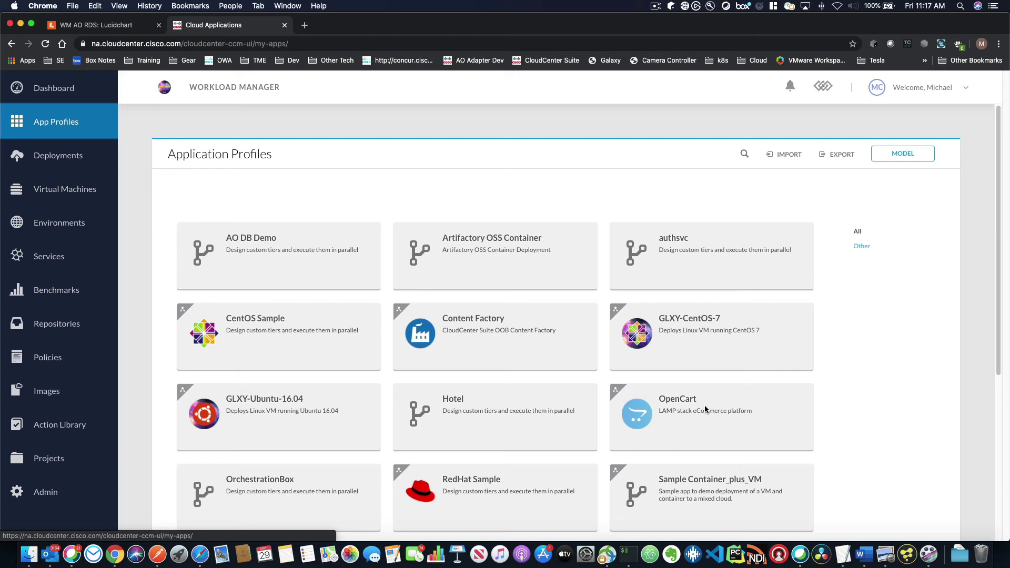
{"action": "left_click", "coordinate": [800, 437]}
{"action": "left_click", "coordinate": [772, 440]}
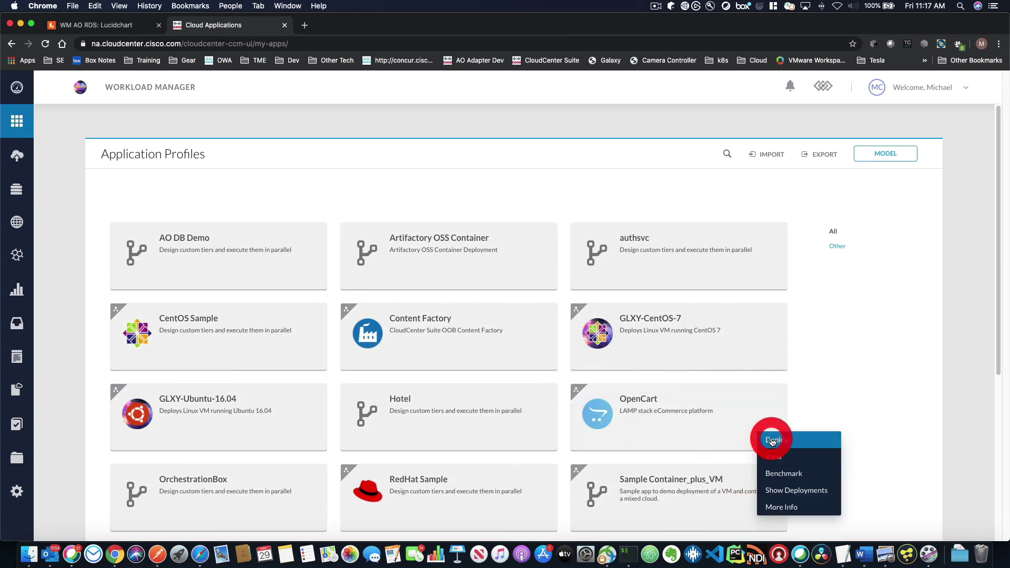
{"action": "left_click", "coordinate": [767, 455]}
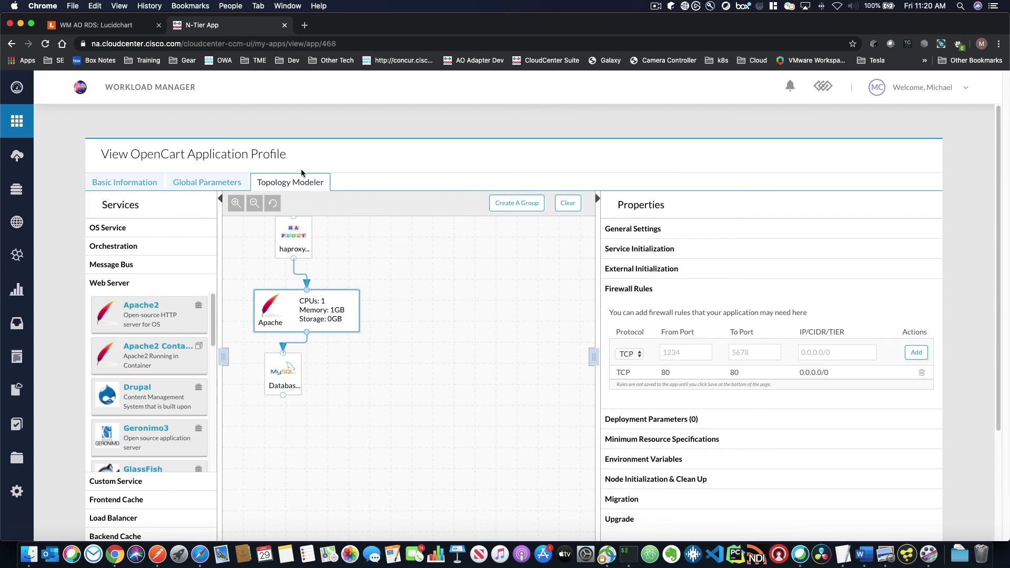
Inspect the general settings of the haproxy, Apache and Database tiers in the OpenCart topology, ending on Apache.
{"action": "left_click", "coordinate": [296, 243]}
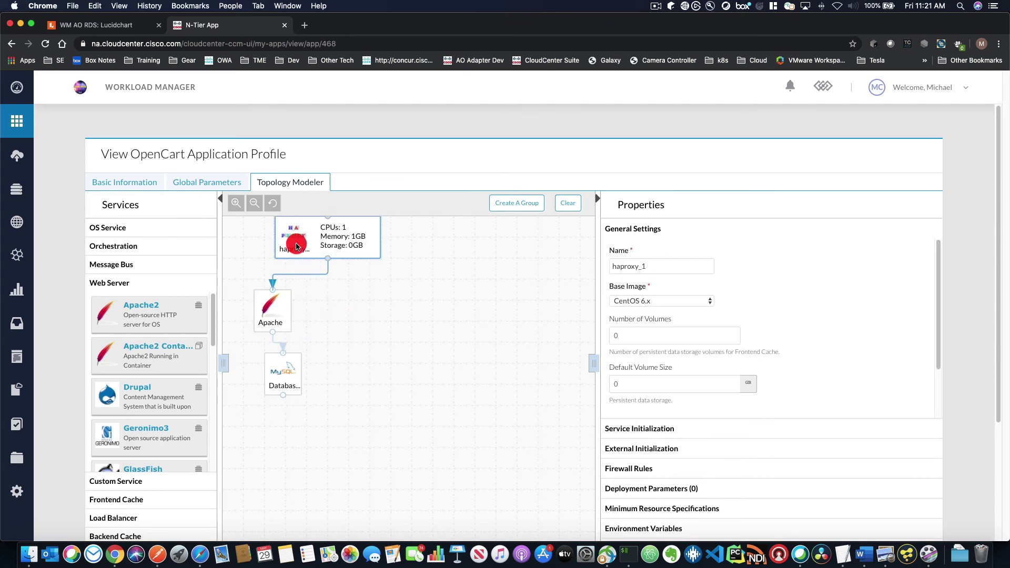
{"action": "left_click", "coordinate": [285, 308]}
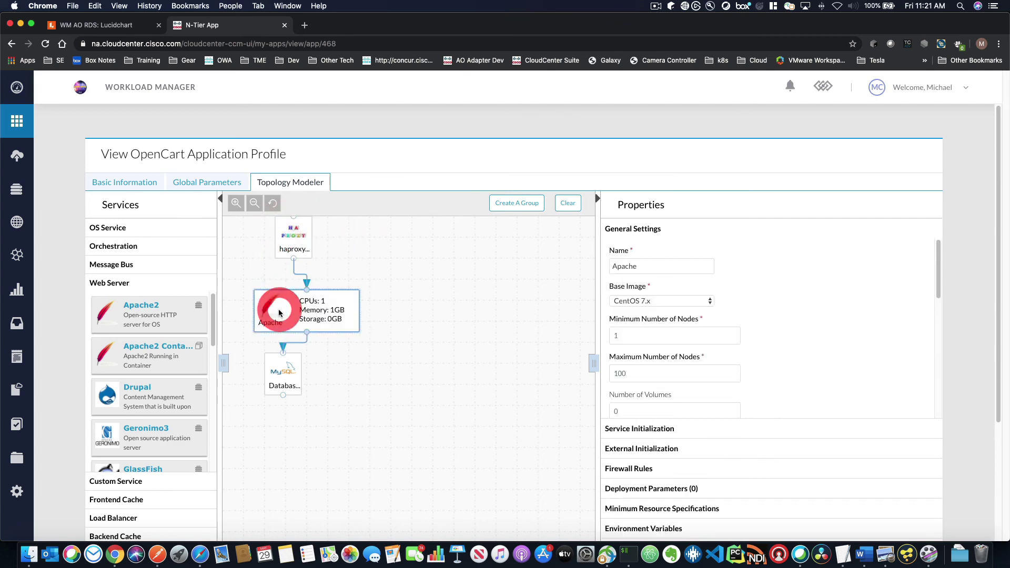
{"action": "left_click", "coordinate": [274, 381]}
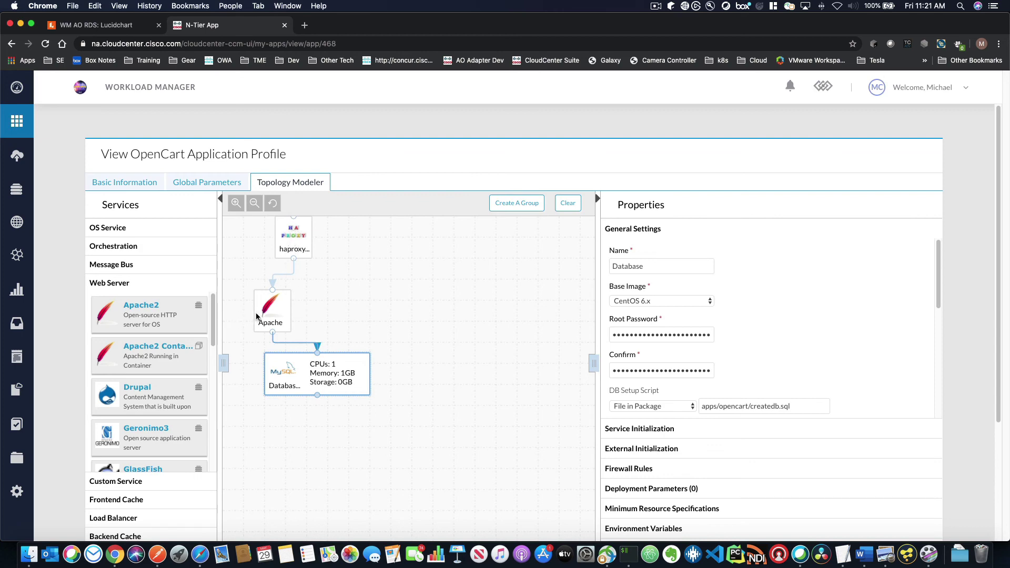
{"action": "left_click", "coordinate": [277, 317]}
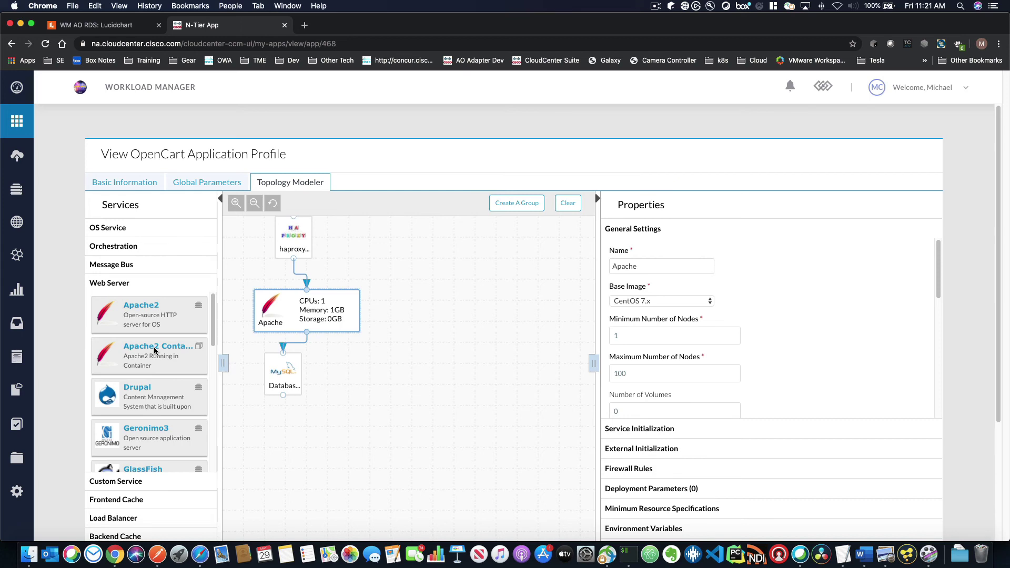
Review the Apache tier's general settings, including the available base images and the app package path.
{"action": "left_click", "coordinate": [290, 322]}
{"action": "left_click", "coordinate": [684, 302]}
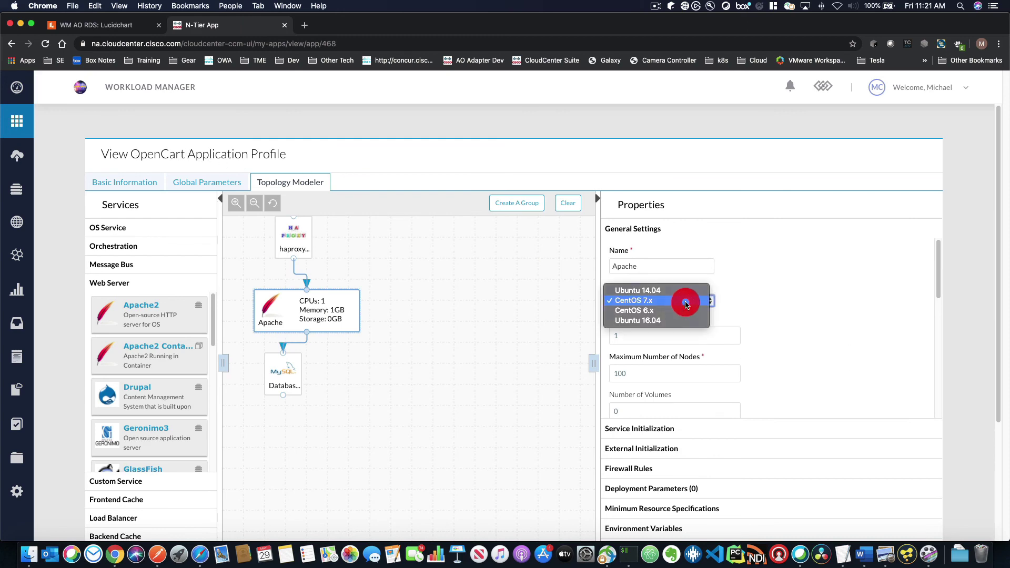
{"action": "left_click", "coordinate": [758, 310]}
{"action": "scroll", "coordinate": [836, 368], "scroll_direction": "down", "scroll_amount": 2}
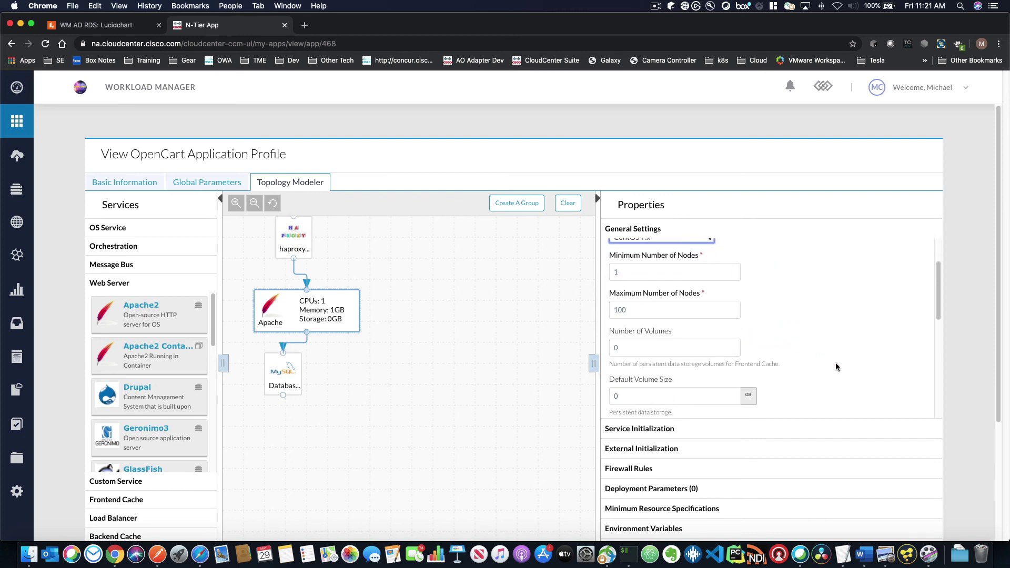
{"action": "scroll", "coordinate": [837, 367], "scroll_direction": "down", "scroll_amount": 3}
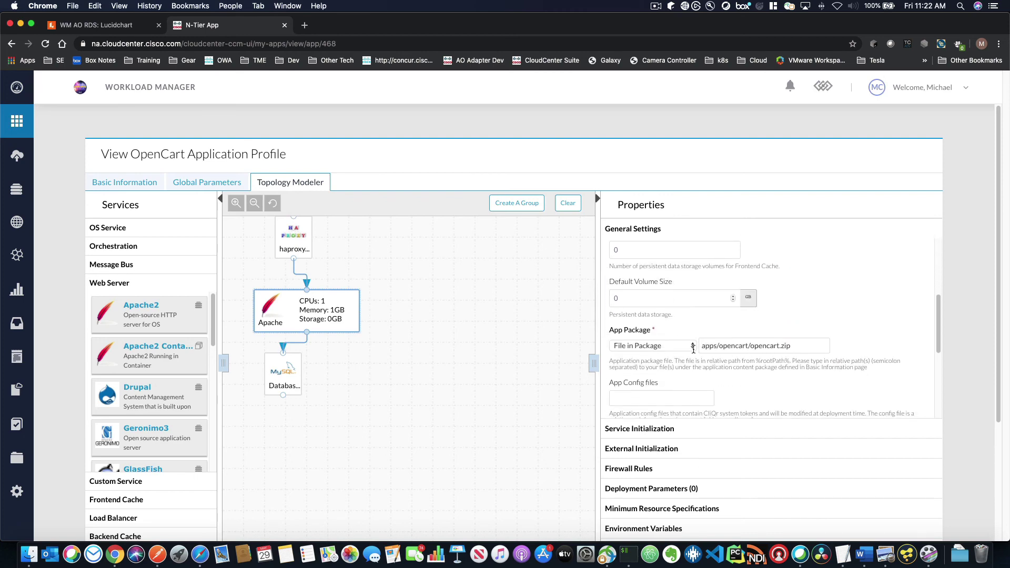
{"action": "left_click_drag", "start_coordinate": [712, 348], "coordinate": [801, 349]}
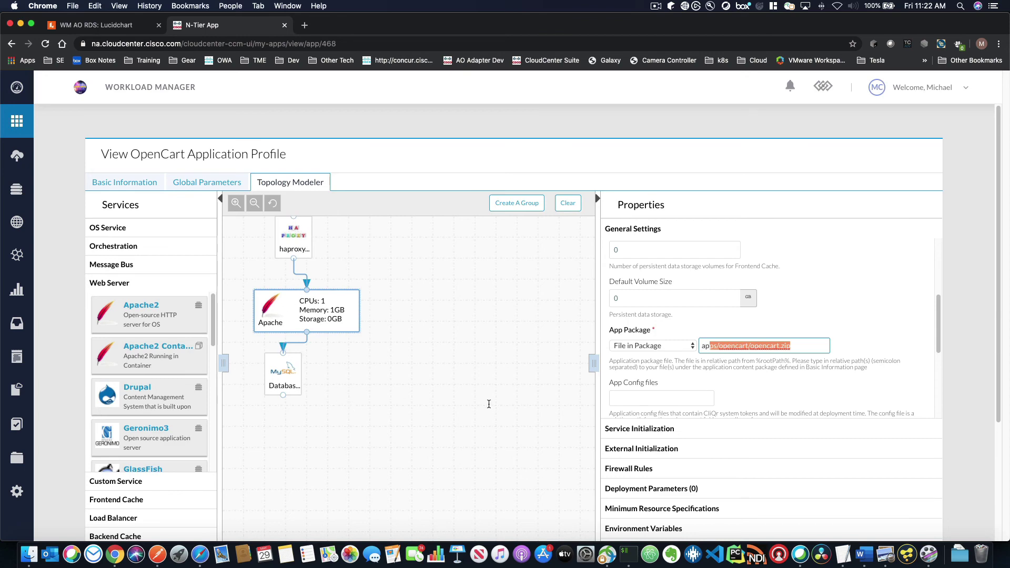
Examine the Apache tier's external initialization scripts, firewall rules and service initialization scripts.
{"action": "left_click", "coordinate": [647, 448]}
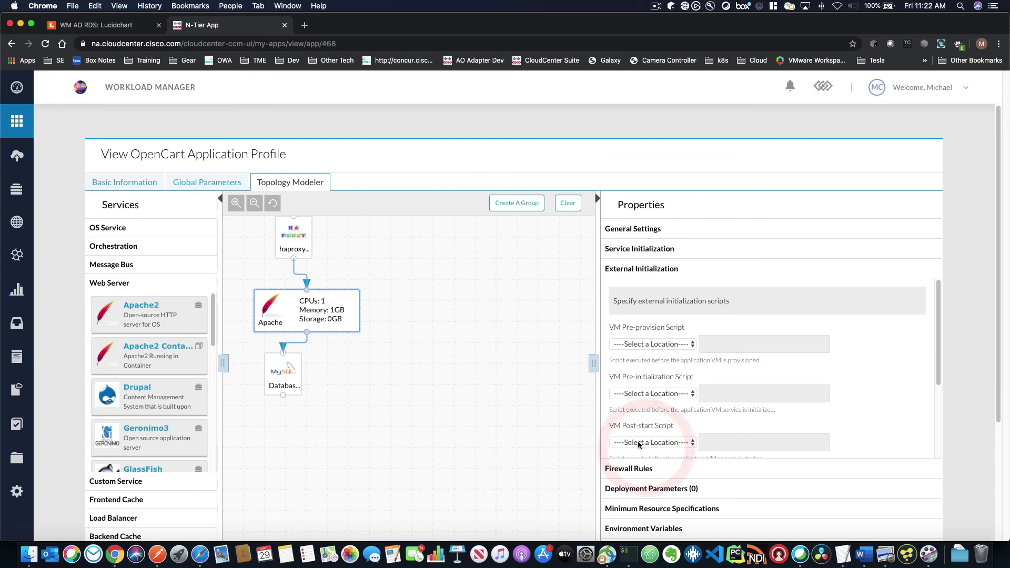
{"action": "left_click", "coordinate": [645, 468]}
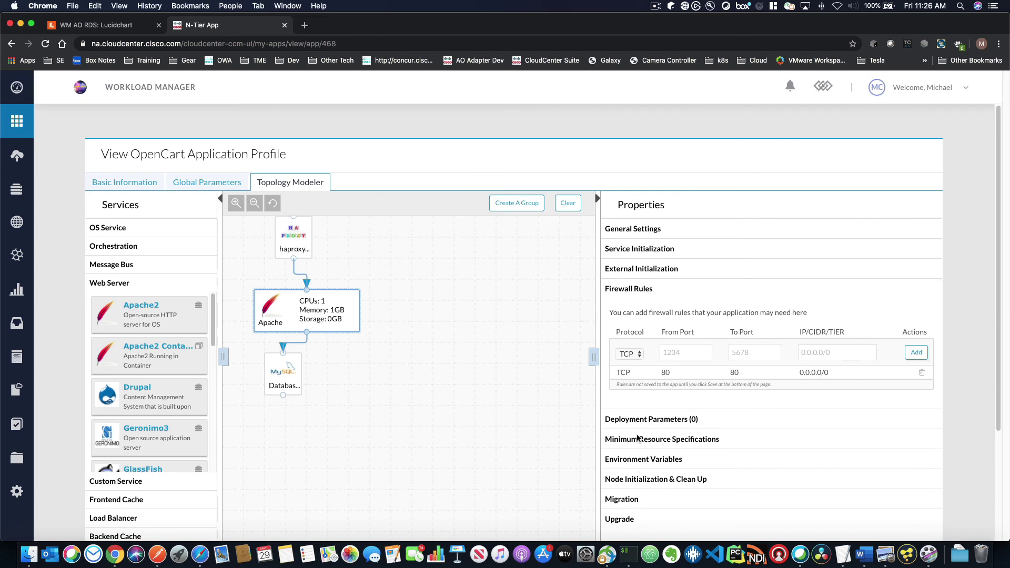
{"action": "left_click", "coordinate": [653, 270]}
{"action": "left_click", "coordinate": [638, 247]}
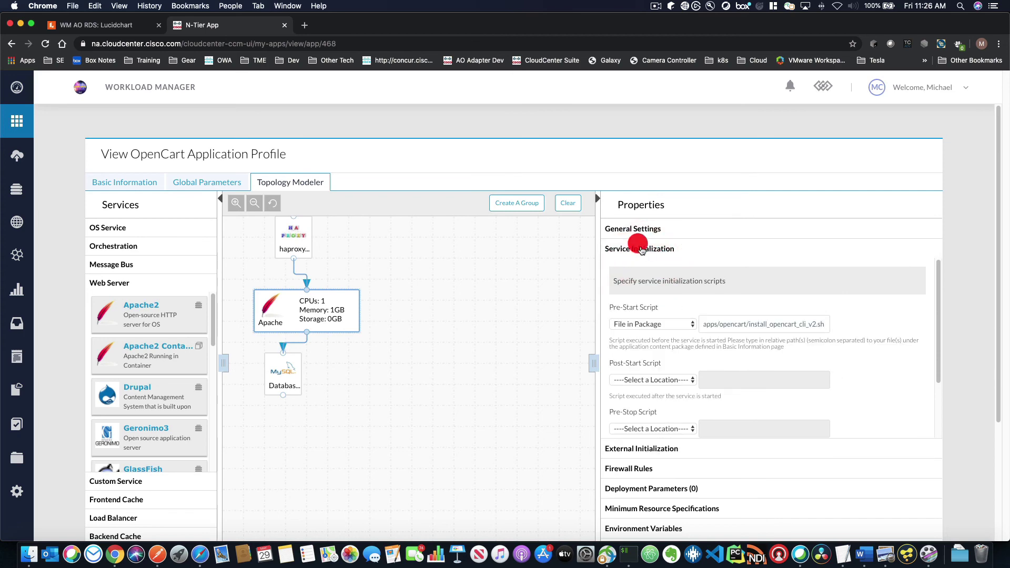
{"action": "left_click", "coordinate": [635, 255]}
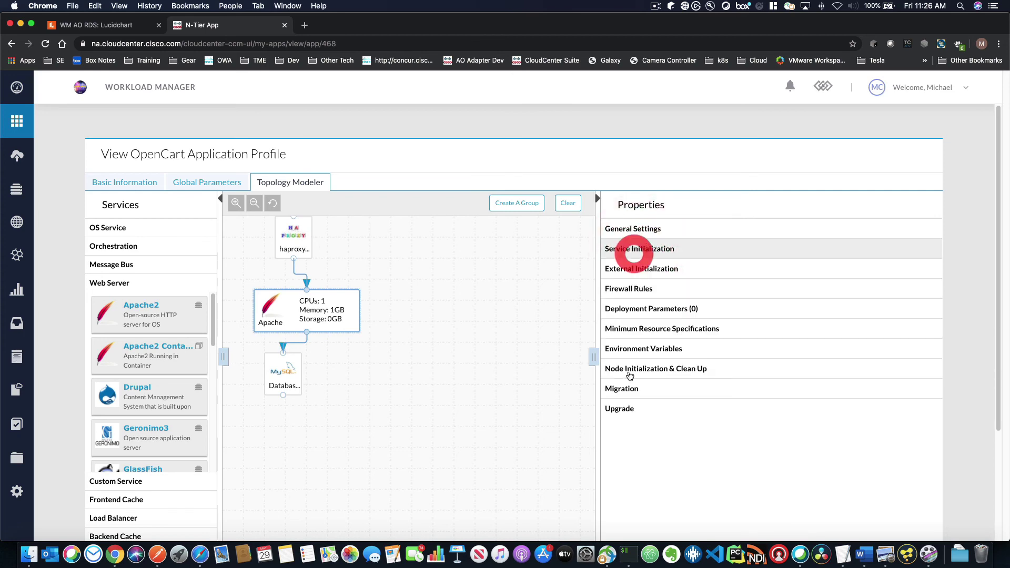
Check the location options for the Apache tier's VM pre-provision script and view its node initialization and clean-up settings.
{"action": "left_click", "coordinate": [626, 270]}
{"action": "left_click", "coordinate": [642, 345]}
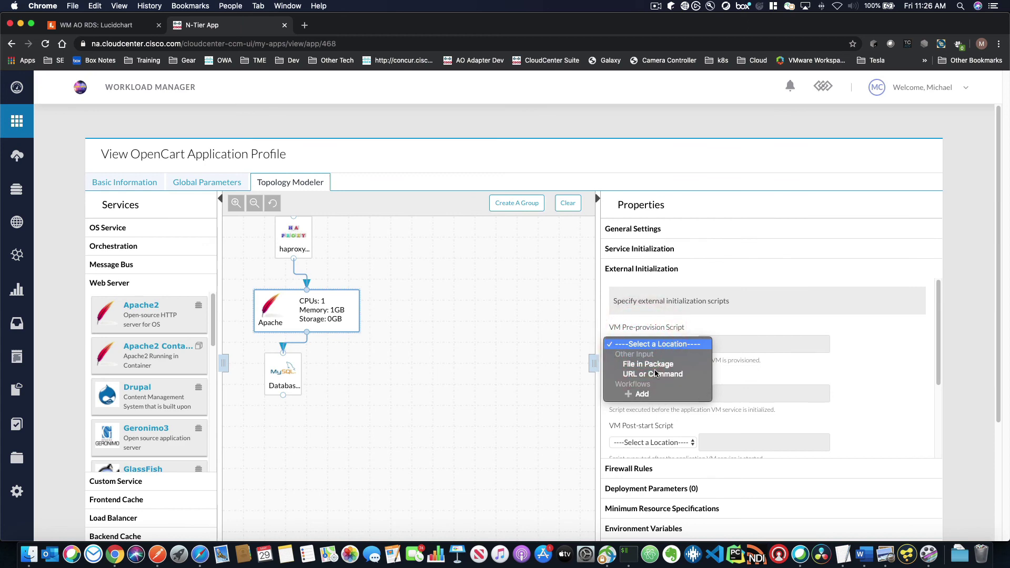
{"action": "left_click", "coordinate": [771, 401]}
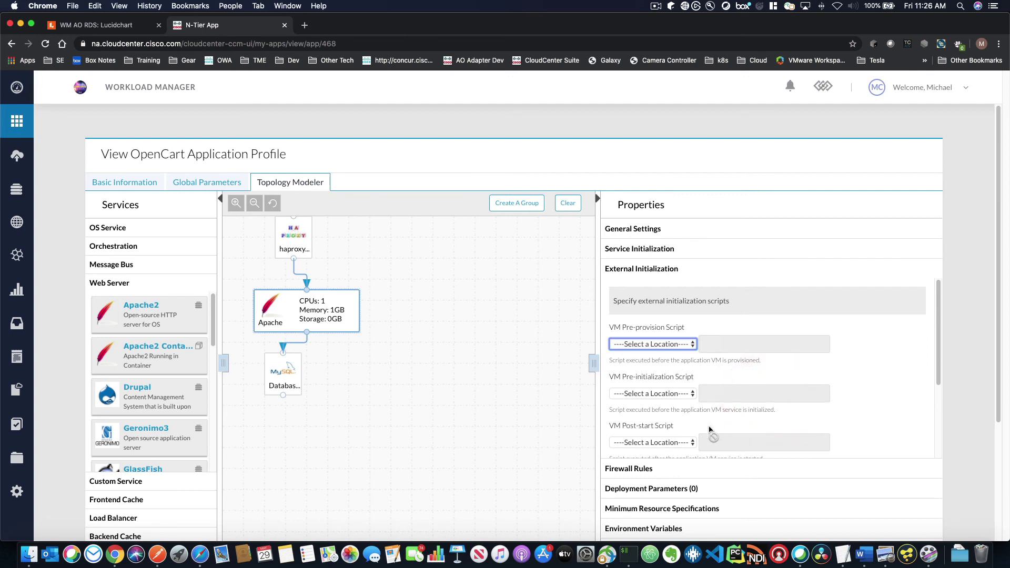
{"action": "scroll", "coordinate": [702, 456], "scroll_direction": "down", "scroll_amount": 3}
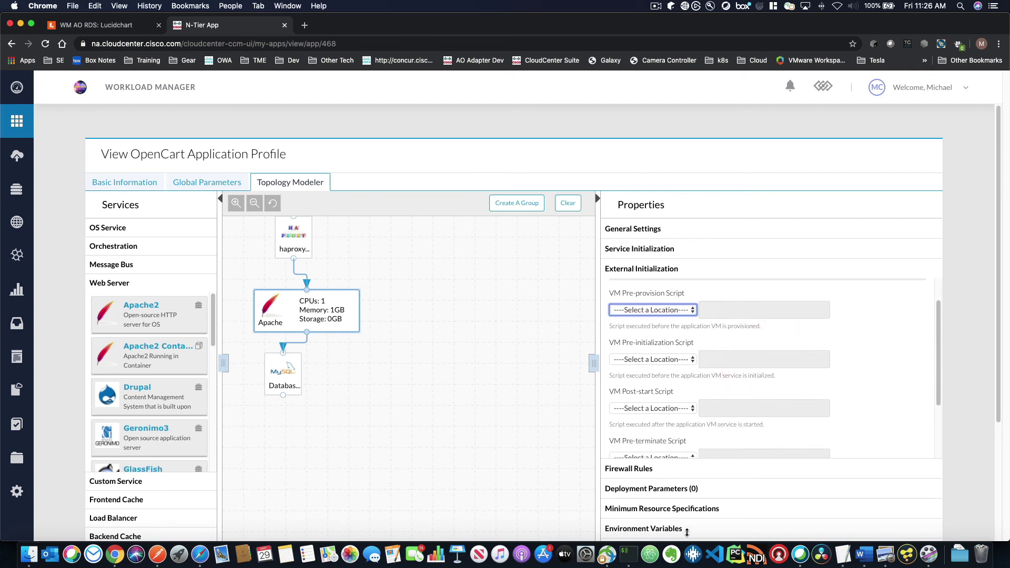
{"action": "scroll", "coordinate": [684, 529], "scroll_direction": "down", "scroll_amount": 2}
{"action": "left_click", "coordinate": [650, 498]}
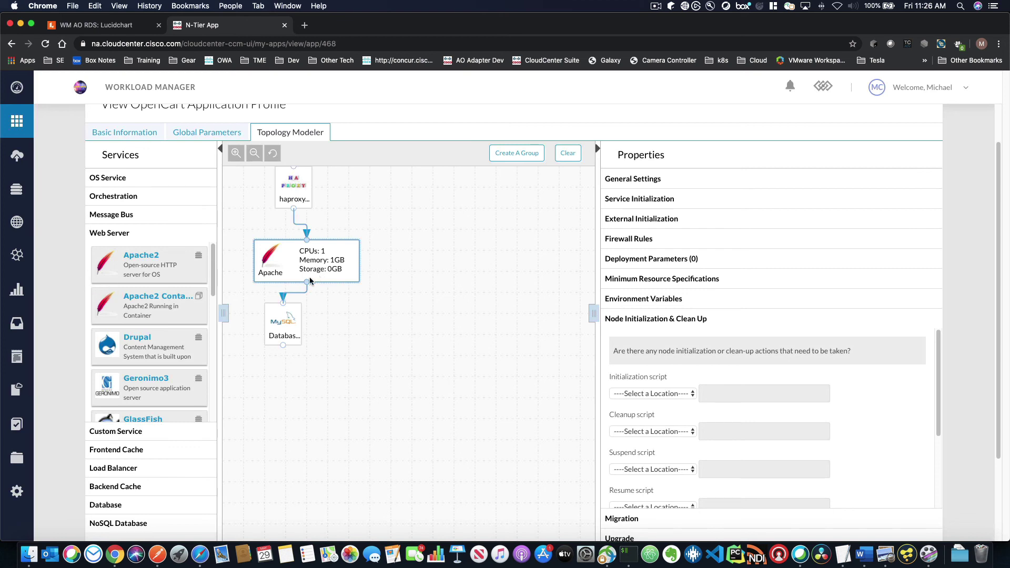
Switch to the WM AO RDS diagram in Lucidchart and show it full screen.
{"action": "left_click", "coordinate": [100, 27]}
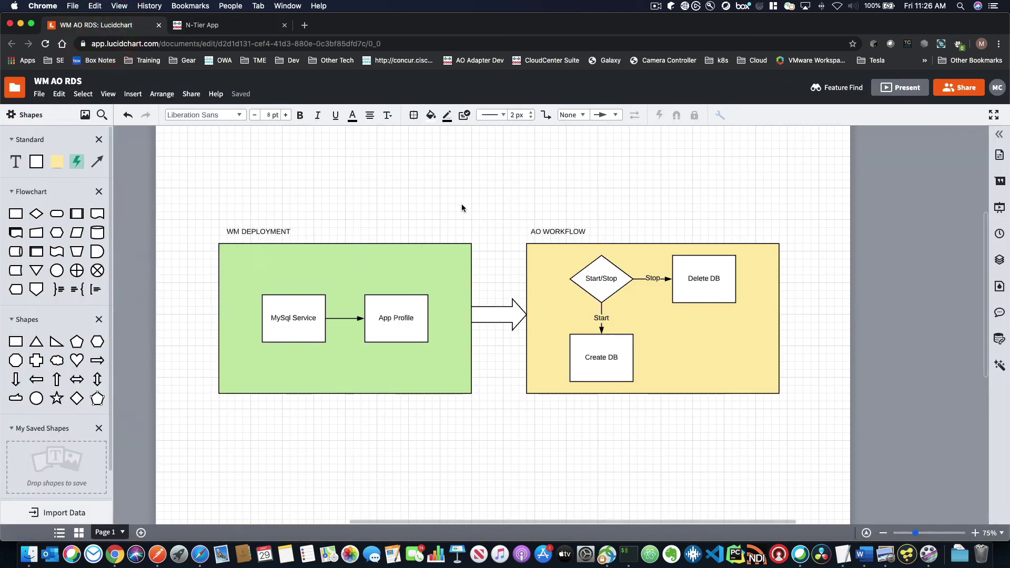
{"action": "left_click", "coordinate": [994, 114]}
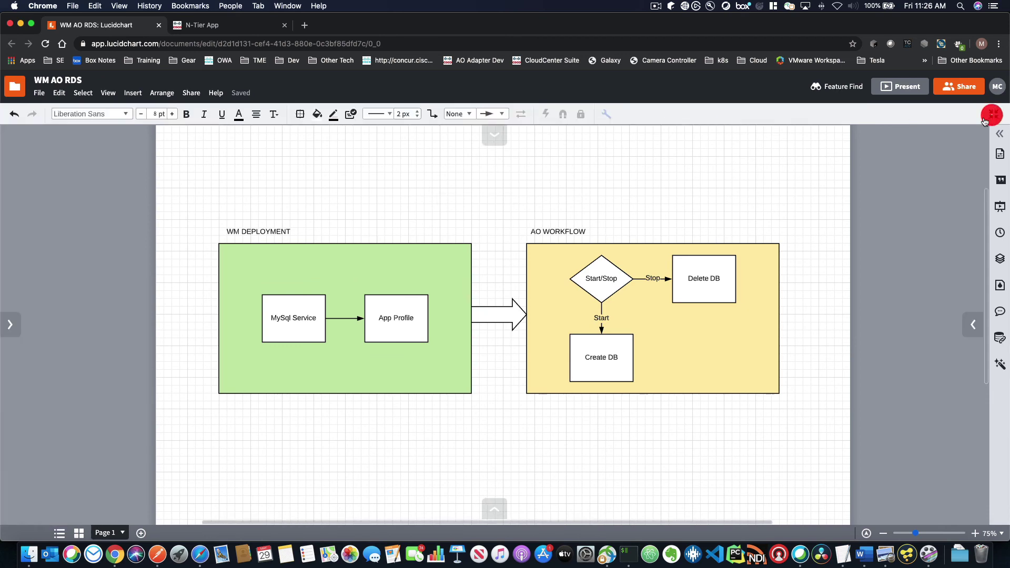
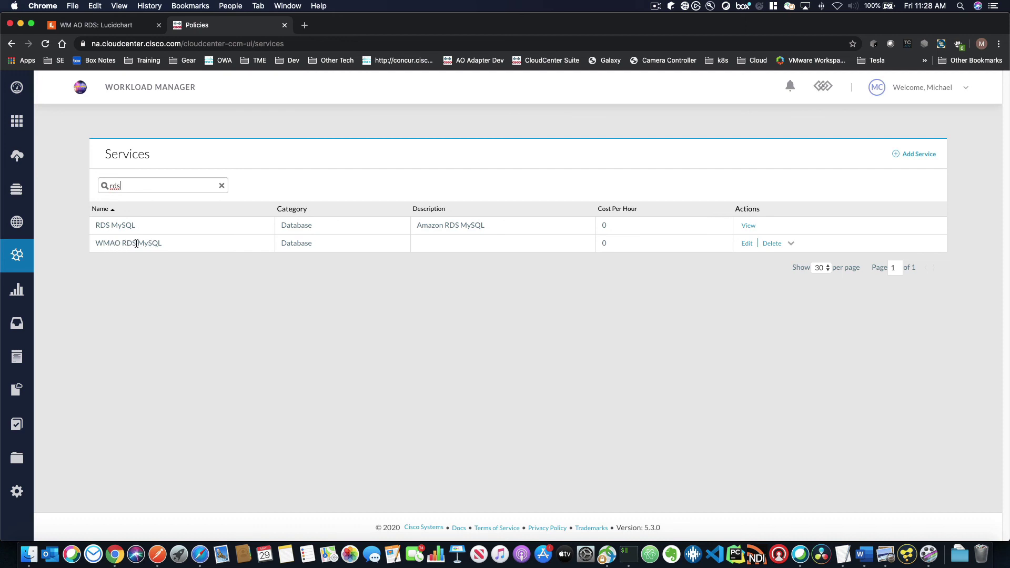
Open the WMAO RDS MySQL service for editing and check the workflow choices for its Update lifecycle action.
{"action": "left_click", "coordinate": [748, 243]}
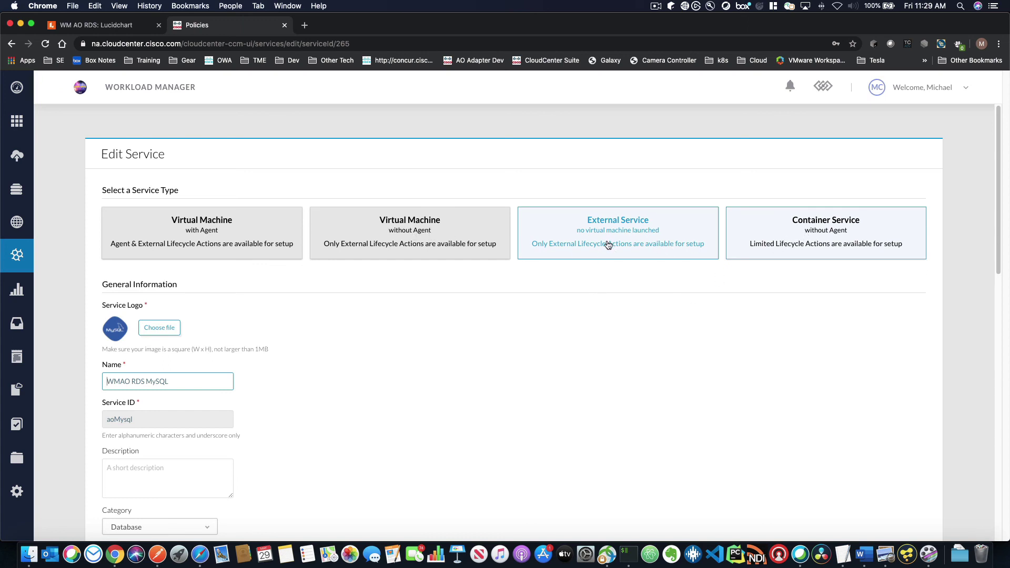
{"action": "scroll", "coordinate": [585, 300], "scroll_direction": "down", "scroll_amount": 1}
{"action": "scroll", "coordinate": [585, 300], "scroll_direction": "down", "scroll_amount": 10}
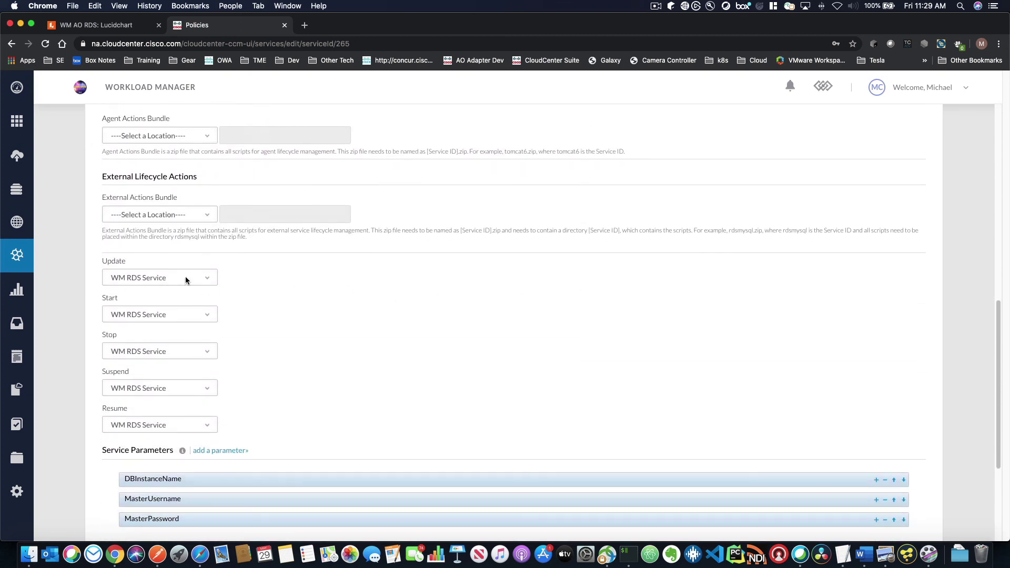
{"action": "left_click", "coordinate": [208, 280]}
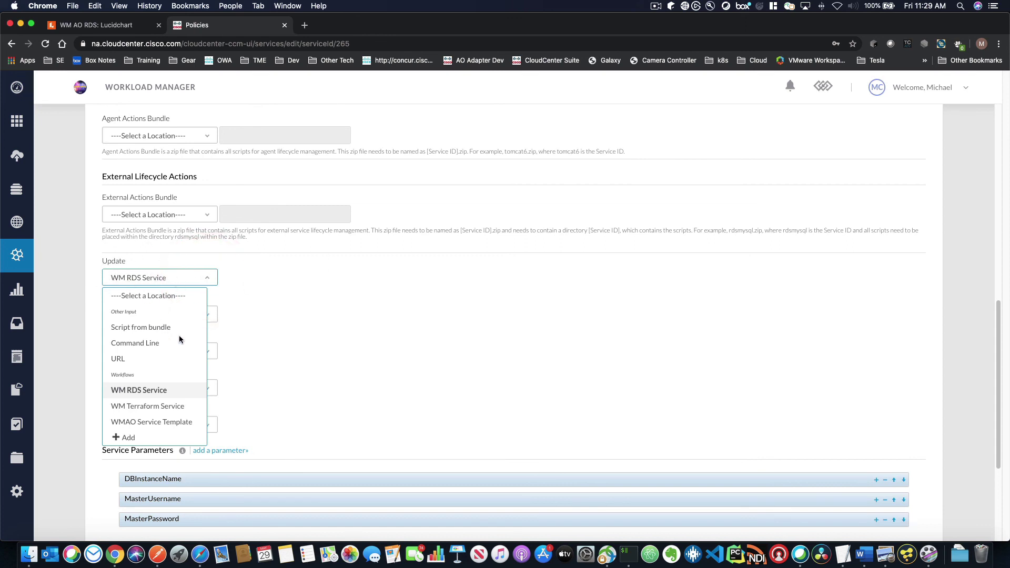
{"action": "left_click", "coordinate": [282, 363]}
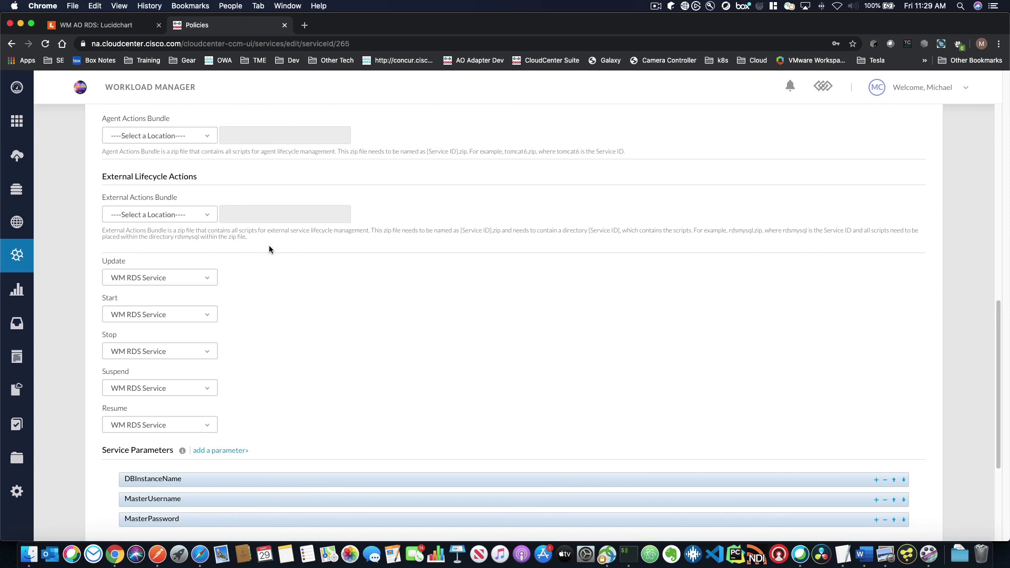
Review the service's external lifecycle actions together with its service and deployment parameters.
{"action": "scroll", "coordinate": [269, 252], "scroll_direction": "down", "scroll_amount": 2}
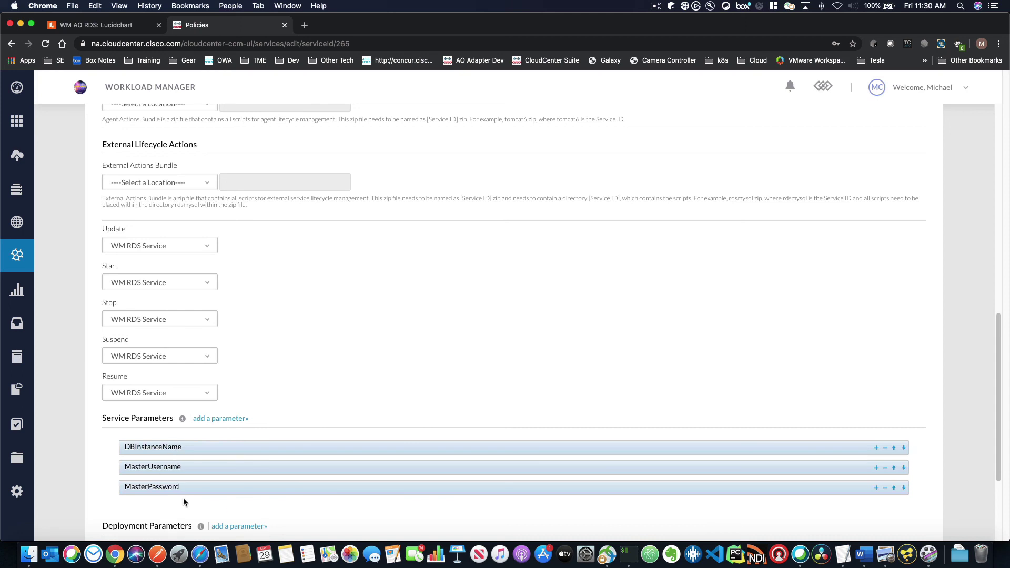
{"action": "scroll", "coordinate": [273, 413], "scroll_direction": "down", "scroll_amount": 2}
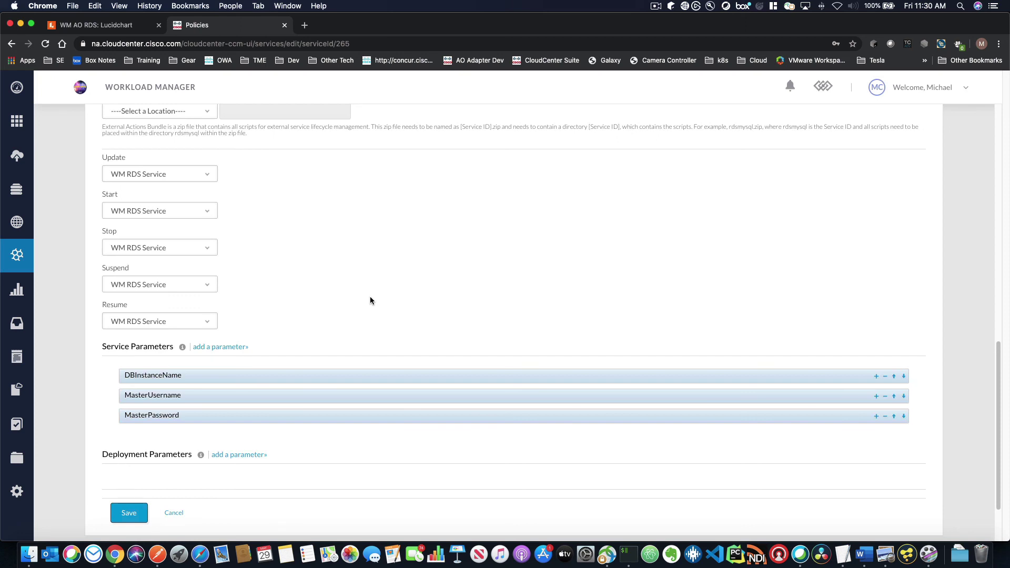
{"action": "scroll", "coordinate": [371, 298], "scroll_direction": "up", "scroll_amount": 4}
{"action": "scroll", "coordinate": [366, 306], "scroll_direction": "up", "scroll_amount": 1}
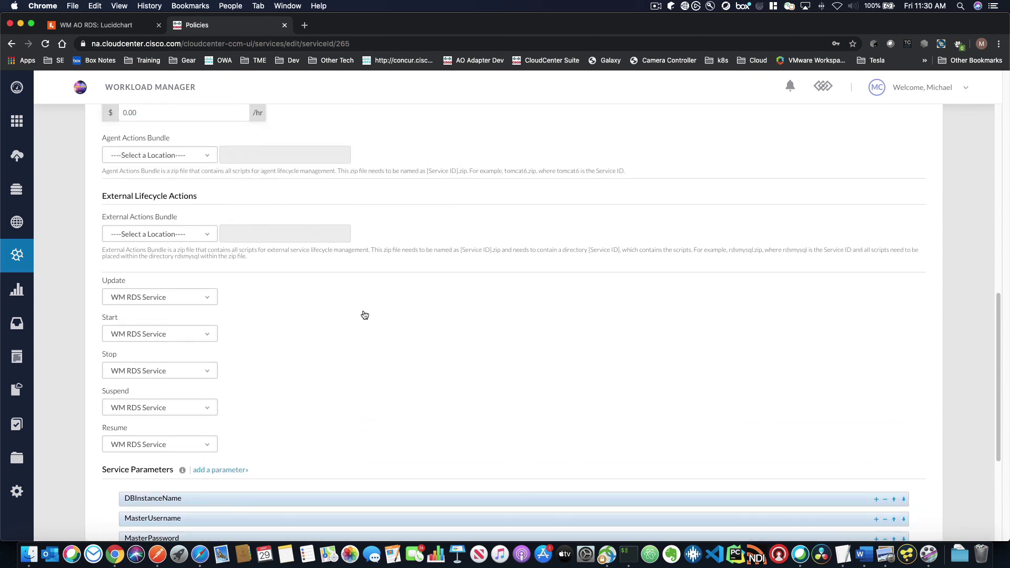
{"action": "scroll", "coordinate": [364, 315], "scroll_direction": "down", "scroll_amount": 1}
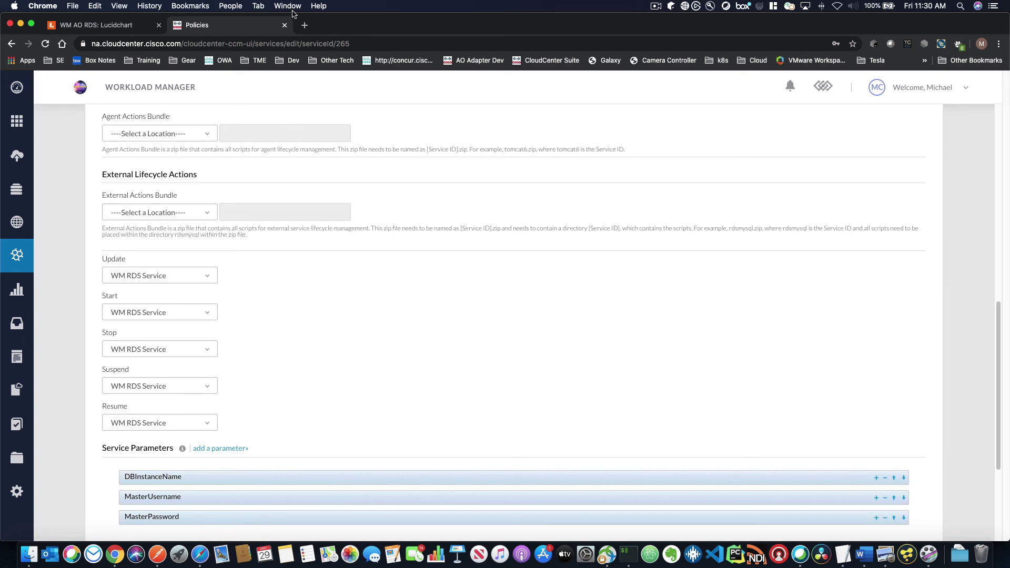
Open the Action Orchestrator module in a separate browser tab and open the WM RDS Service workflow.
{"action": "left_click", "coordinate": [823, 87]}
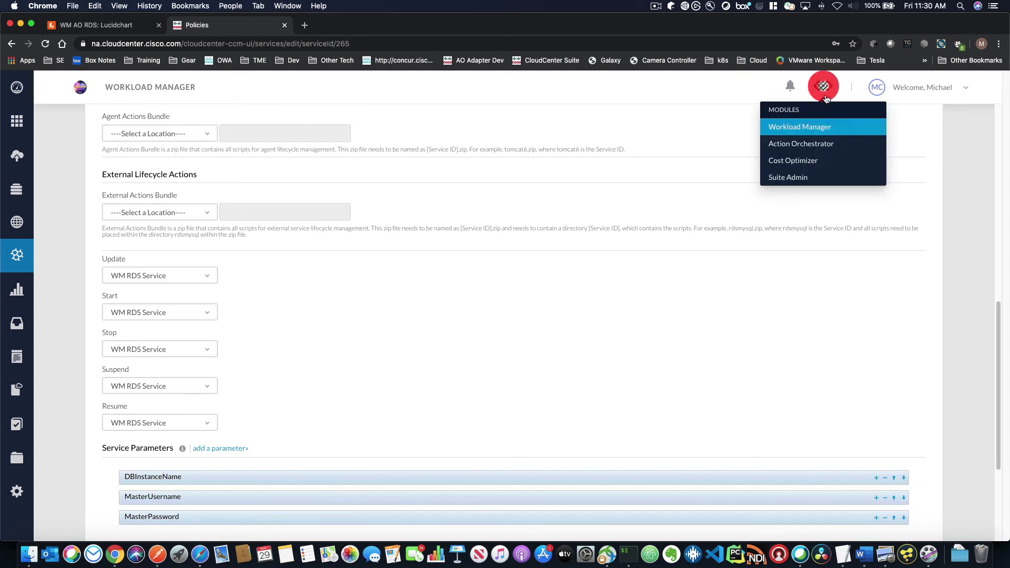
{"action": "right_click", "coordinate": [809, 143]}
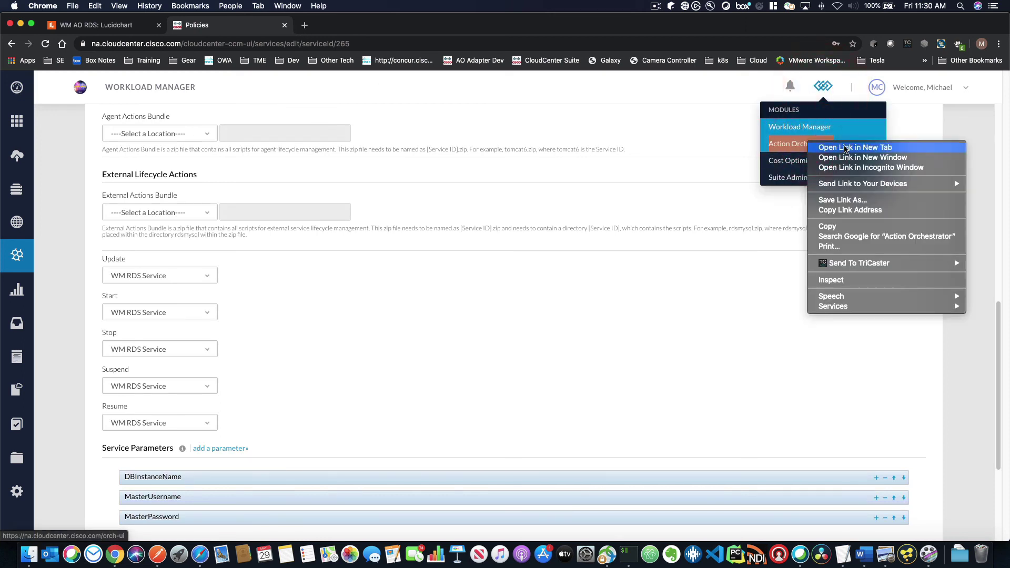
{"action": "left_click", "coordinate": [835, 148]}
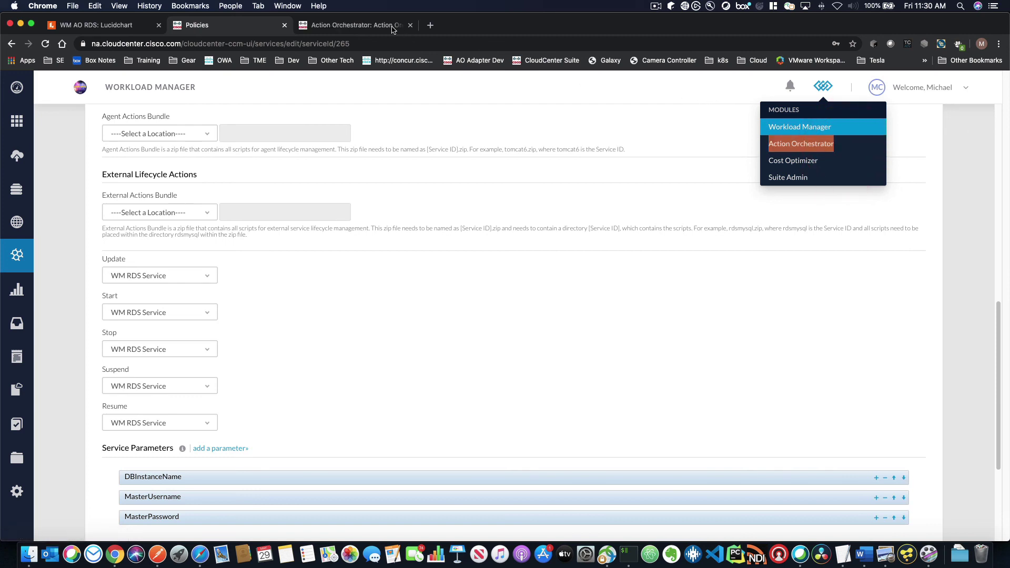
{"action": "left_click", "coordinate": [395, 25]}
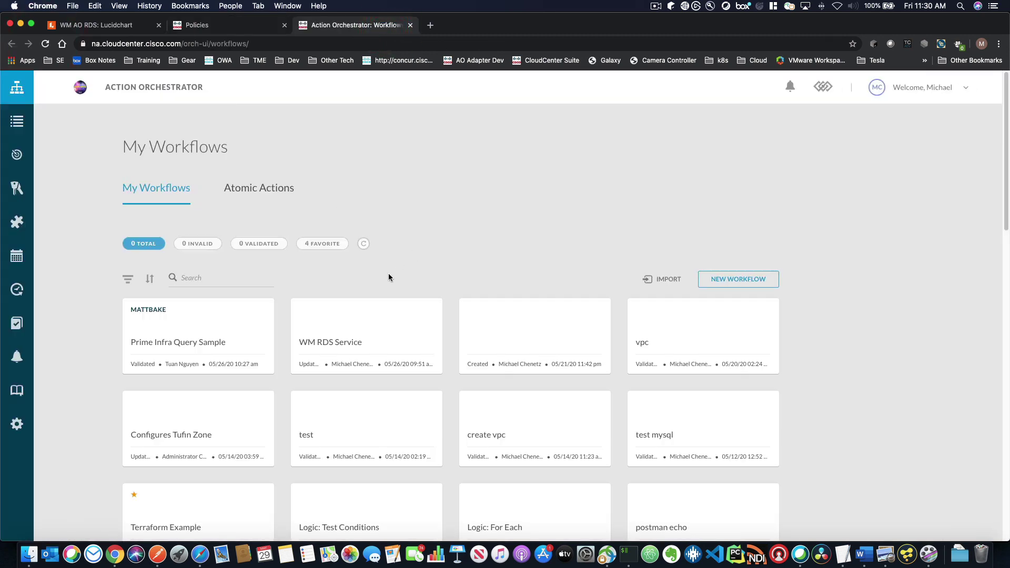
{"action": "left_click", "coordinate": [328, 342]}
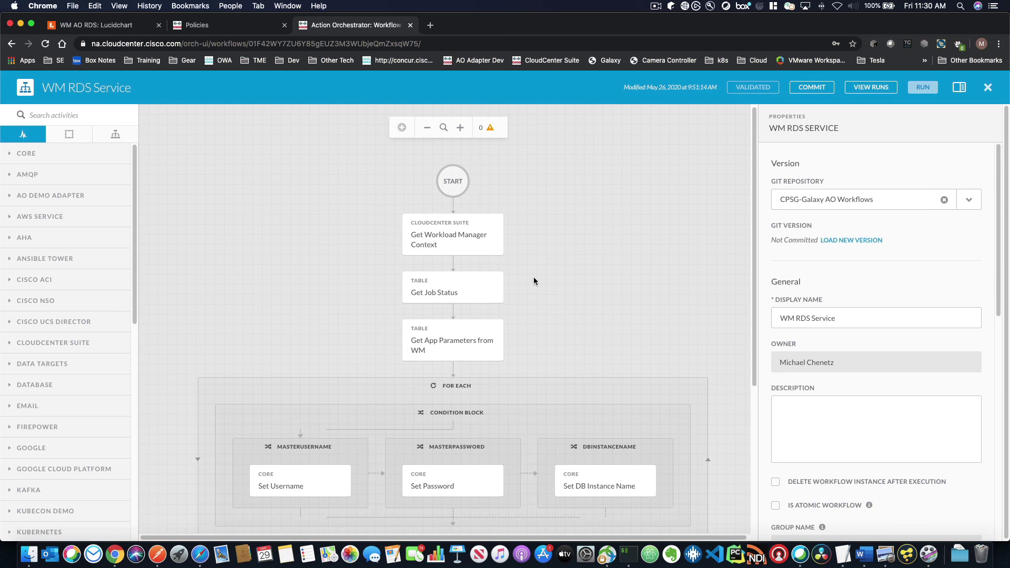
Review the Get Workload Manager Context activity's Workload Manager configuration and its service resource mapping, leaving both without saving.
{"action": "left_click", "coordinate": [461, 235]}
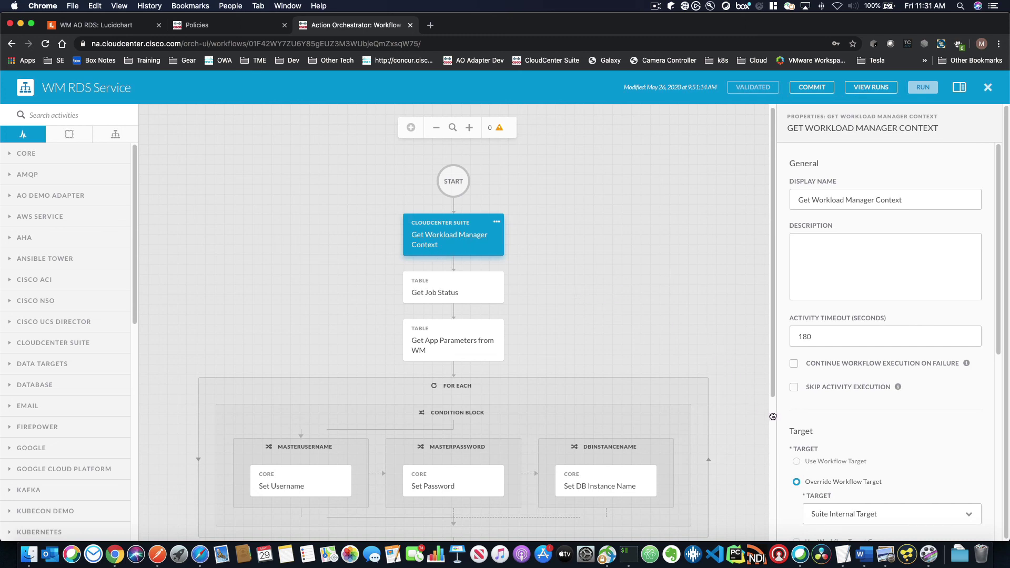
{"action": "left_click_drag", "start_coordinate": [773, 416], "coordinate": [771, 266]}
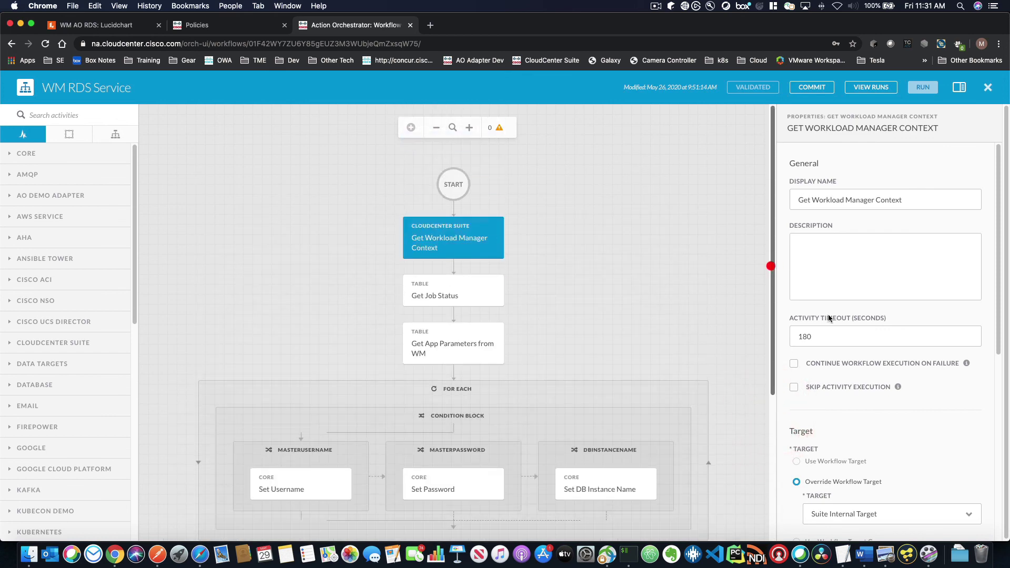
{"action": "scroll", "coordinate": [937, 374], "scroll_direction": "down", "scroll_amount": 7}
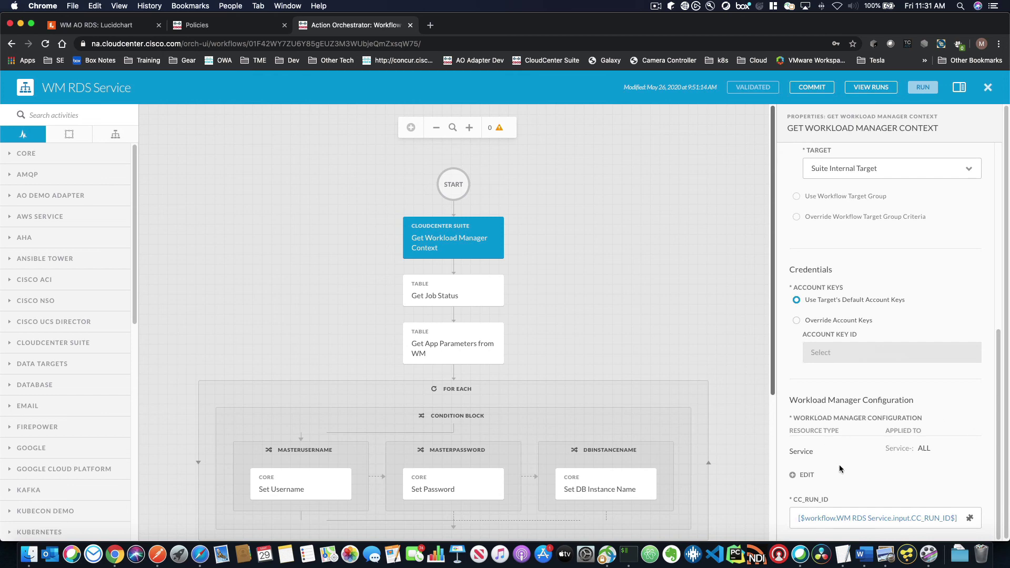
{"action": "left_click", "coordinate": [804, 475]}
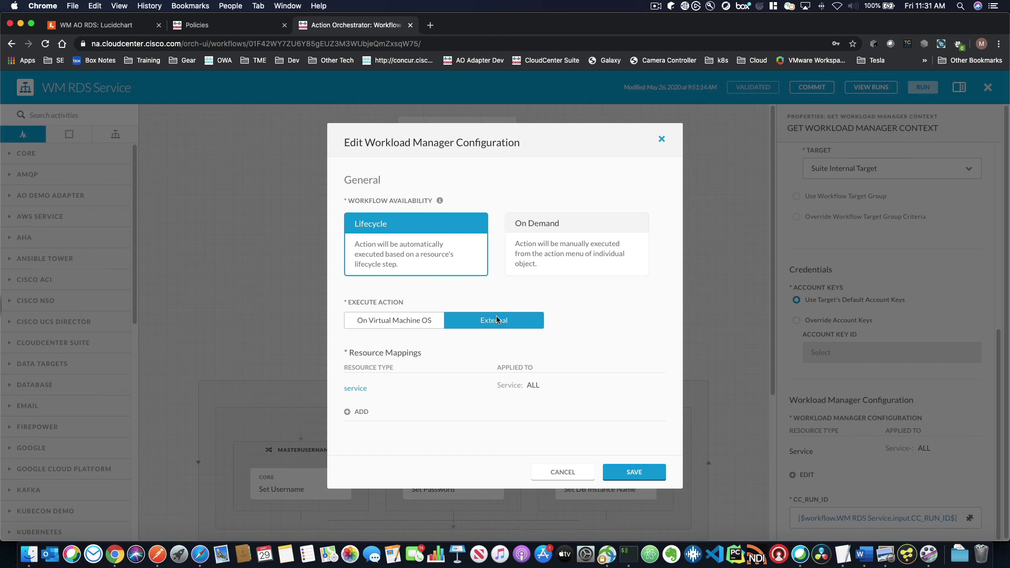
{"action": "left_click", "coordinate": [356, 389]}
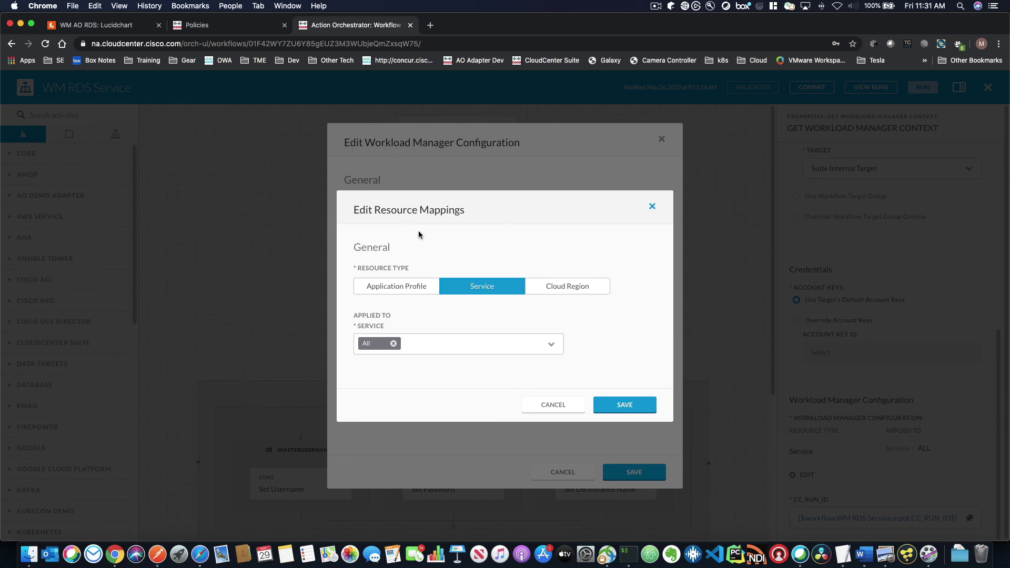
{"action": "left_click", "coordinate": [461, 213]}
{"action": "left_click", "coordinate": [565, 404]}
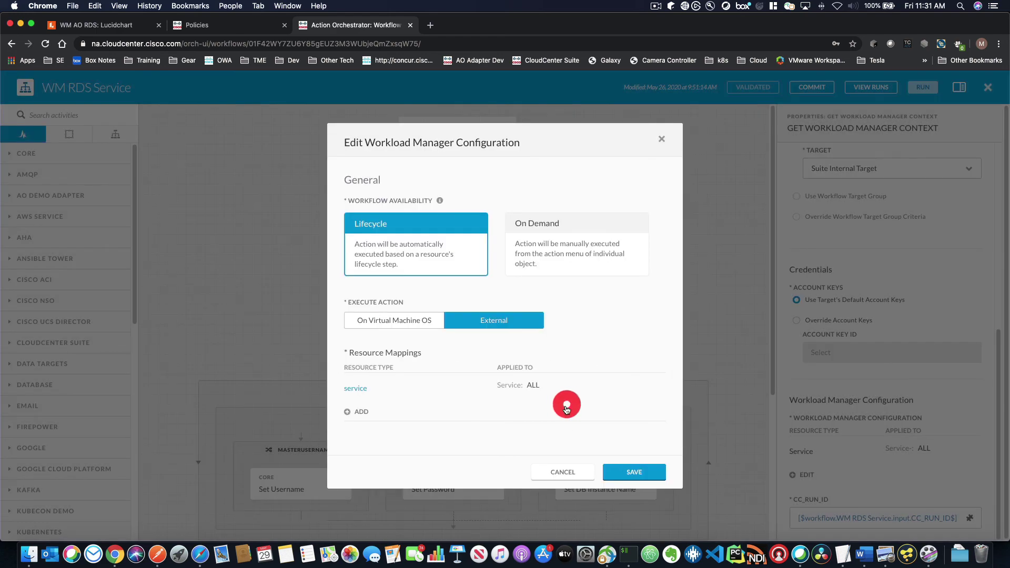
{"action": "left_click", "coordinate": [564, 471]}
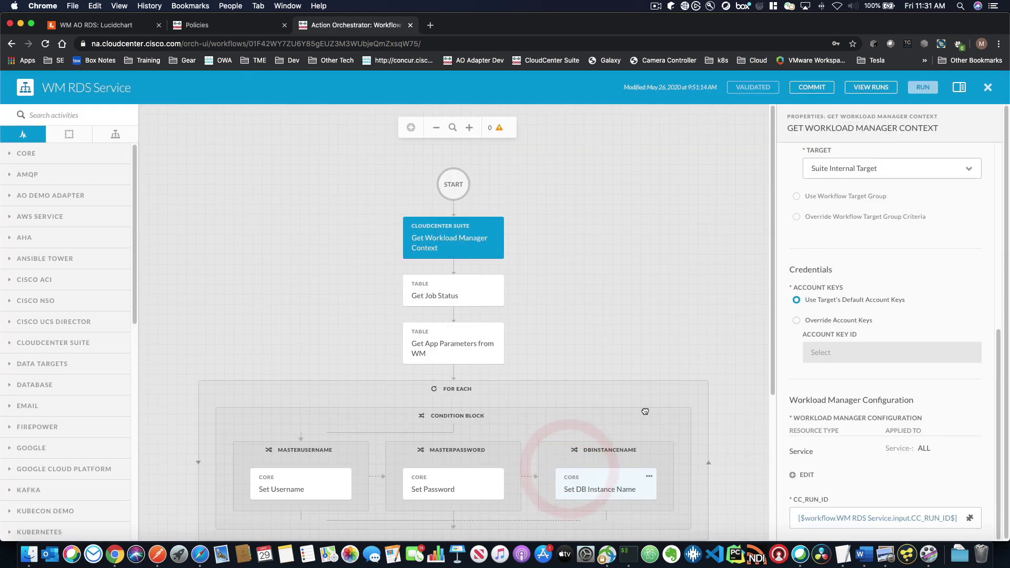
Review the Read Table settings of the Get Job Status activity, including its column to read and source JSON.
{"action": "left_click", "coordinate": [458, 290]}
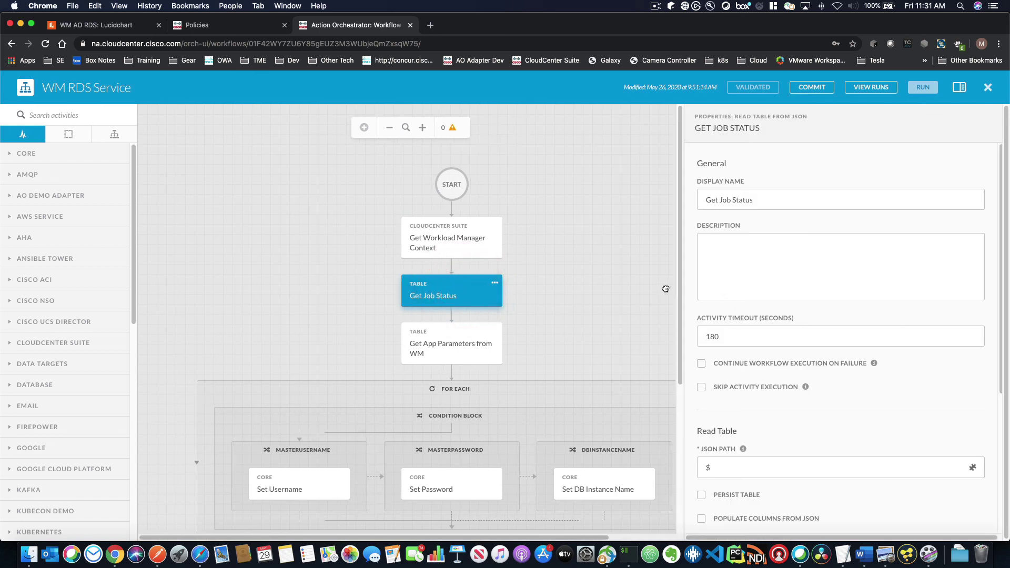
{"action": "scroll", "coordinate": [818, 316], "scroll_direction": "down", "scroll_amount": 3}
{"action": "scroll", "coordinate": [818, 317], "scroll_direction": "down", "scroll_amount": 3}
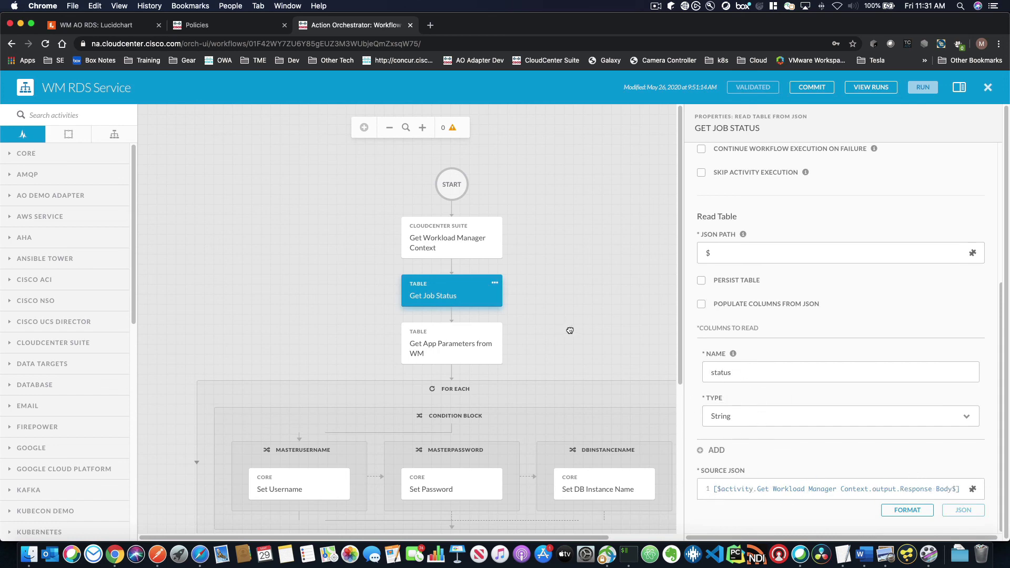
Review the JSON path, columns to read and source JSON of the Get App Parameters from WM activity.
{"action": "left_click", "coordinate": [441, 334]}
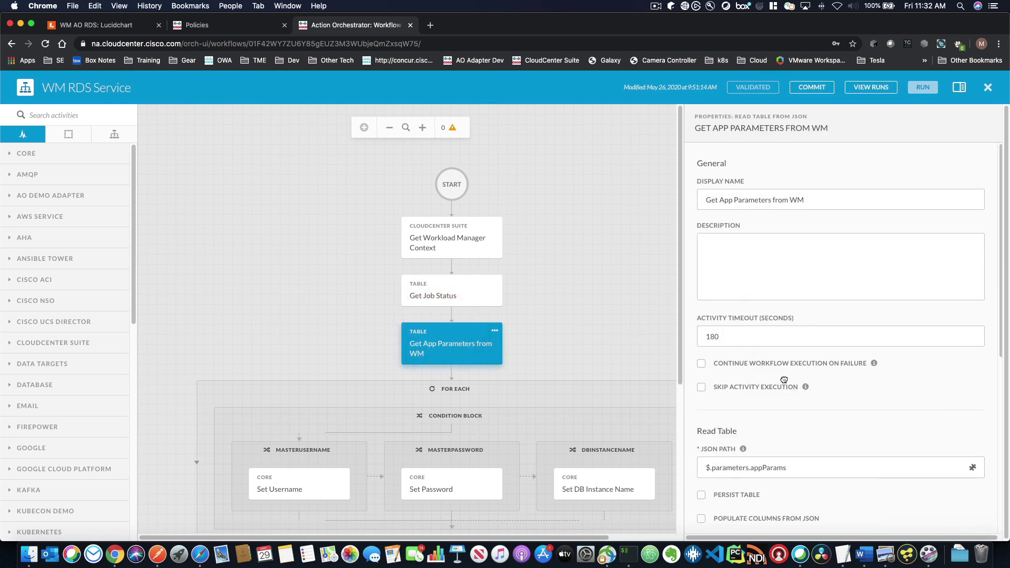
{"action": "scroll", "coordinate": [784, 381], "scroll_direction": "down", "scroll_amount": 5}
{"action": "scroll", "coordinate": [784, 381], "scroll_direction": "down", "scroll_amount": 5}
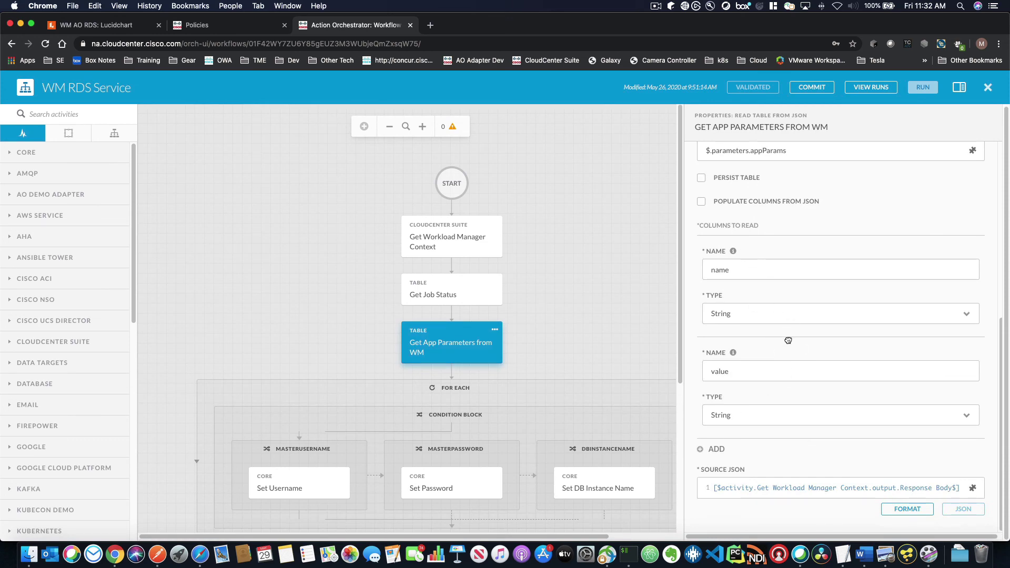
{"action": "scroll", "coordinate": [787, 342], "scroll_direction": "up", "scroll_amount": 1}
{"action": "scroll", "coordinate": [786, 347], "scroll_direction": "up", "scroll_amount": 3}
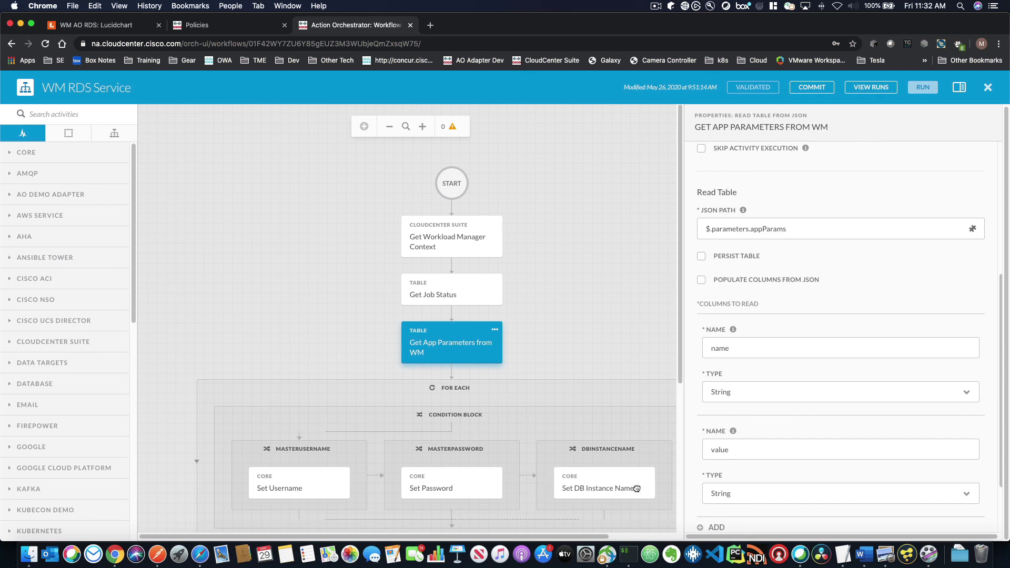
Look over the For Each and Job Status blocks, inspecting the Create DB Instance and Delete DB Instance activities.
{"action": "scroll", "coordinate": [567, 373], "scroll_direction": "down", "scroll_amount": 1}
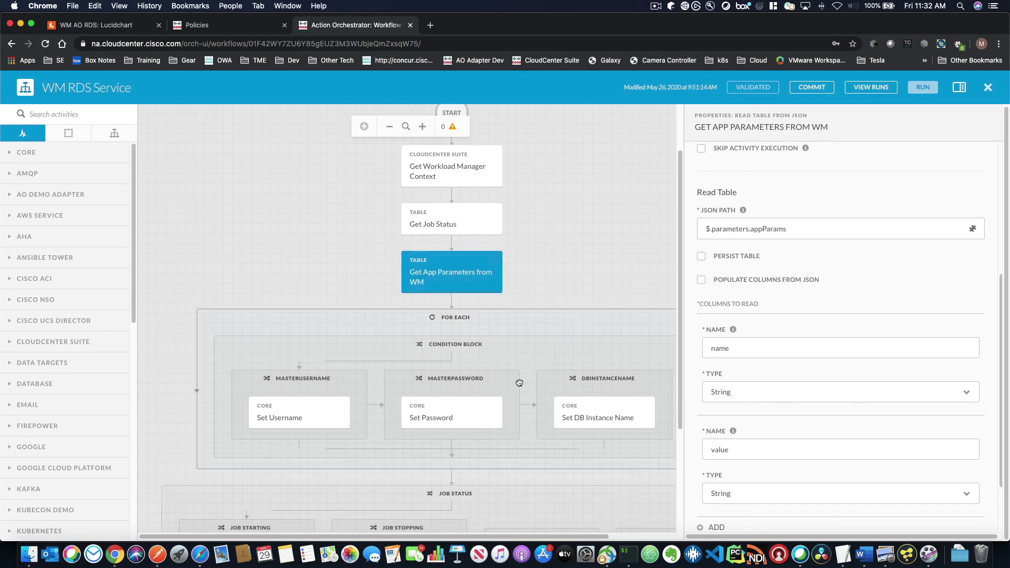
{"action": "scroll", "coordinate": [450, 390], "scroll_direction": "down", "scroll_amount": 5}
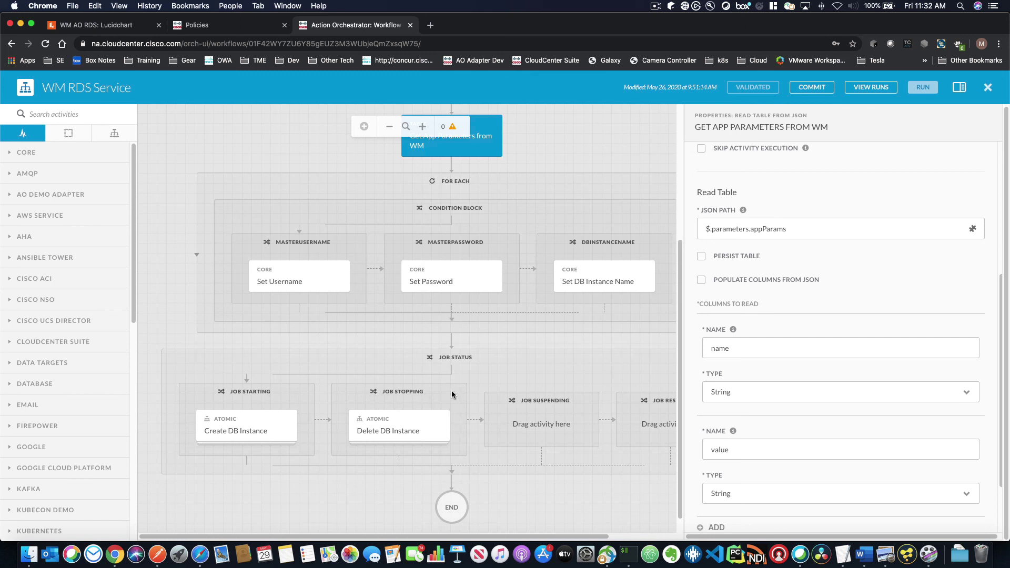
{"action": "left_click", "coordinate": [237, 427]}
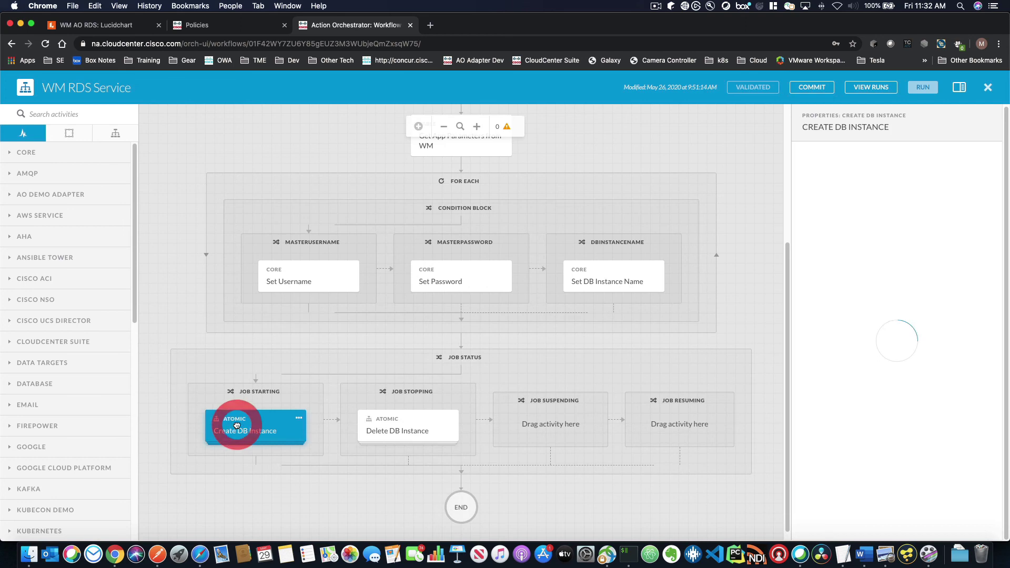
{"action": "left_click", "coordinate": [396, 427]}
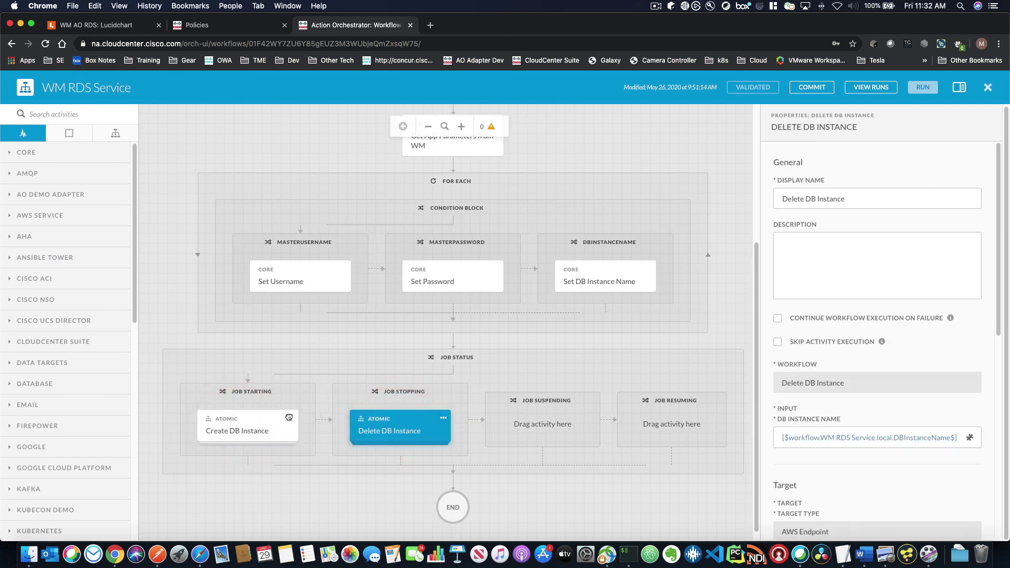
Open the Create DB Instance atomic action, review its CreateDBInstance AWS API request, and return to the WM RDS Service workflow.
{"action": "left_click", "coordinate": [262, 422]}
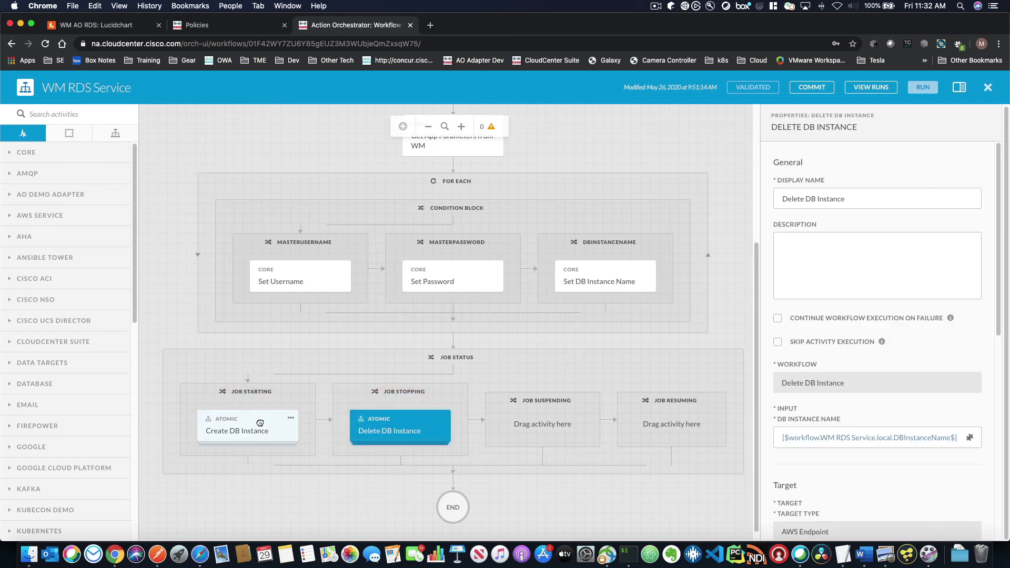
{"action": "left_click", "coordinate": [291, 418]}
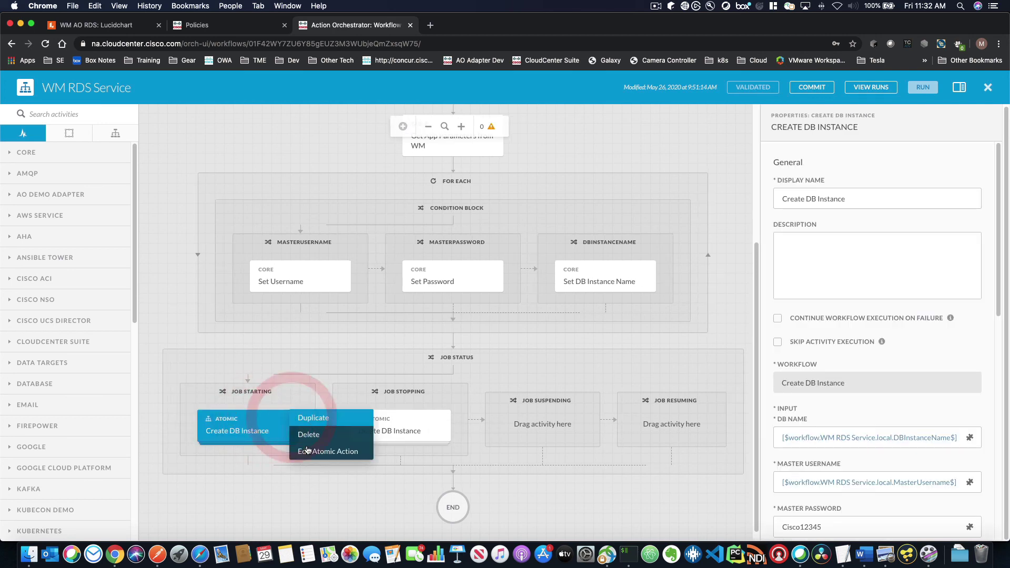
{"action": "left_click", "coordinate": [299, 449]}
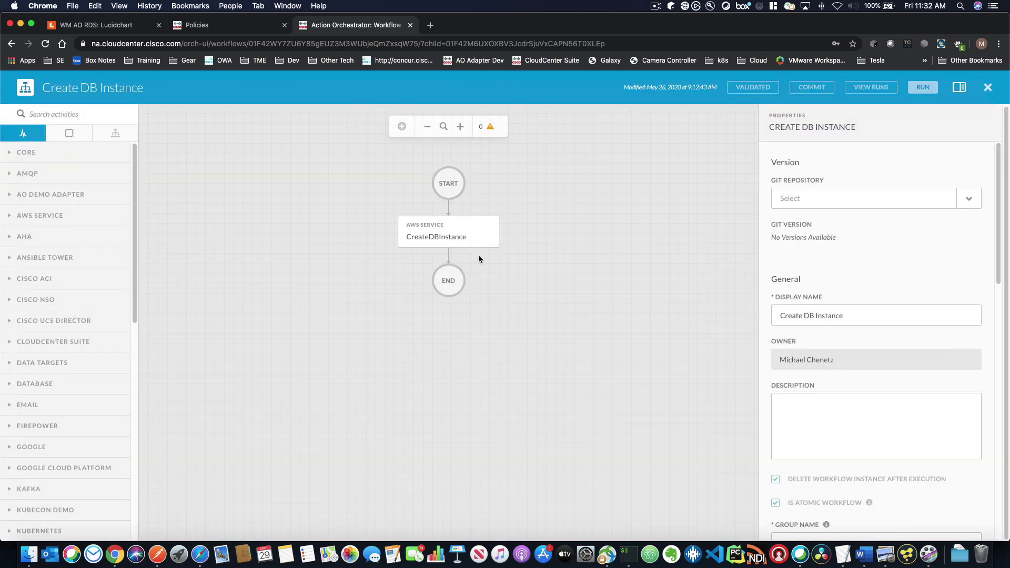
{"action": "left_click", "coordinate": [445, 237]}
{"action": "scroll", "coordinate": [750, 295], "scroll_direction": "down", "scroll_amount": 6}
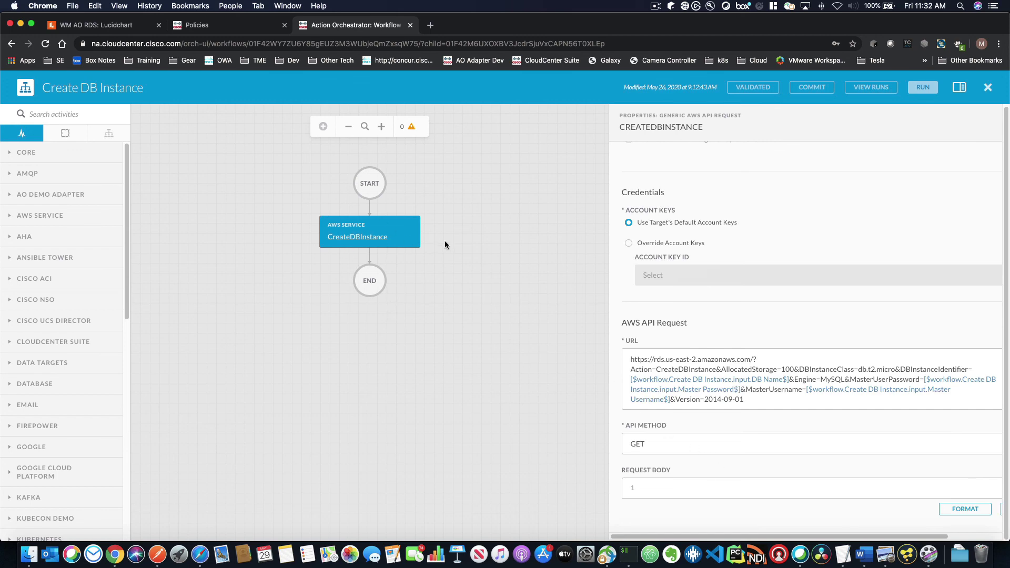
{"action": "left_click", "coordinate": [989, 89]}
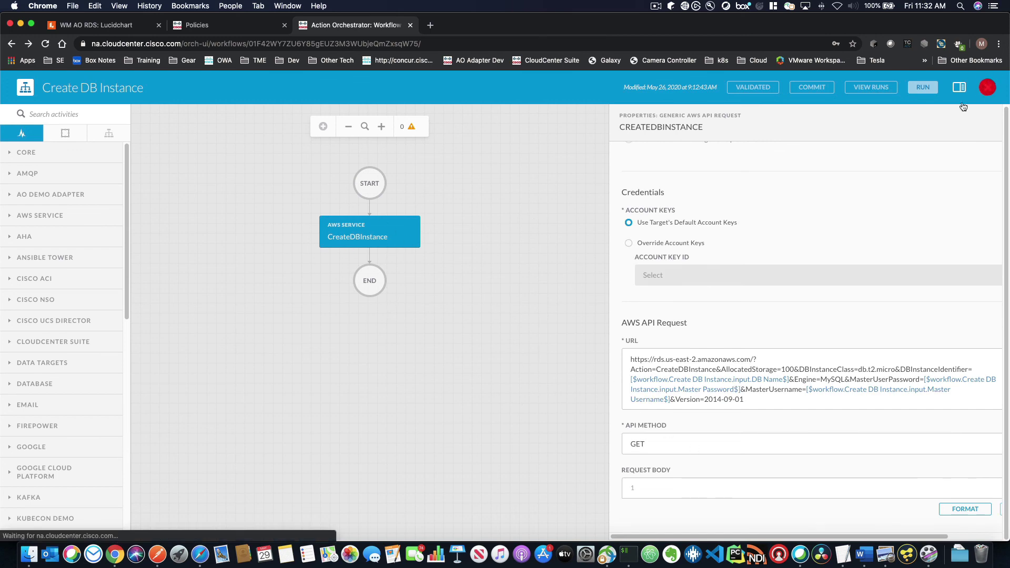
List the WM RDS Service workflow's runs for Year to Date and open one of them.
{"action": "scroll", "coordinate": [434, 494], "scroll_direction": "down", "scroll_amount": 5}
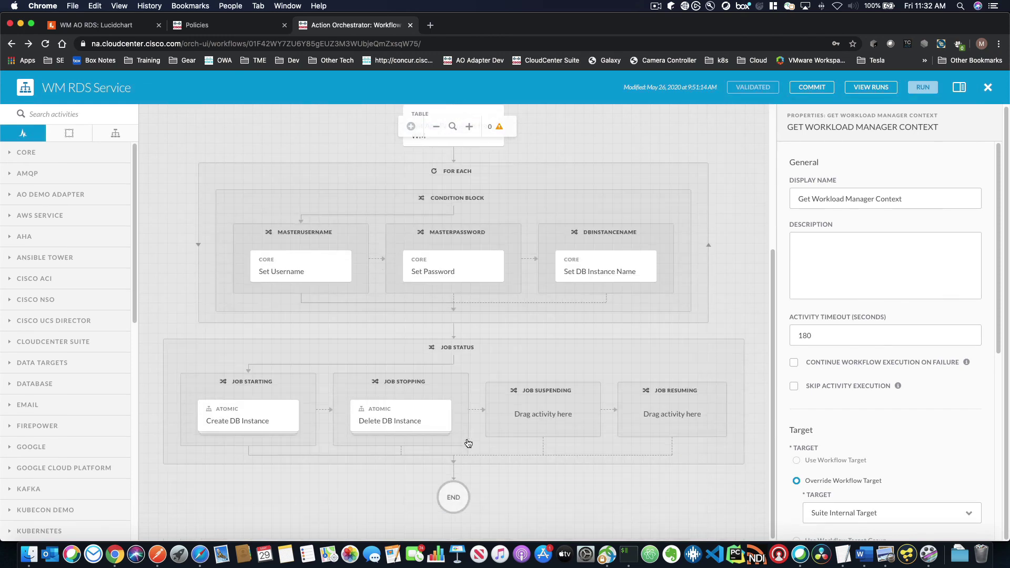
{"action": "scroll", "coordinate": [473, 410], "scroll_direction": "up", "scroll_amount": 5}
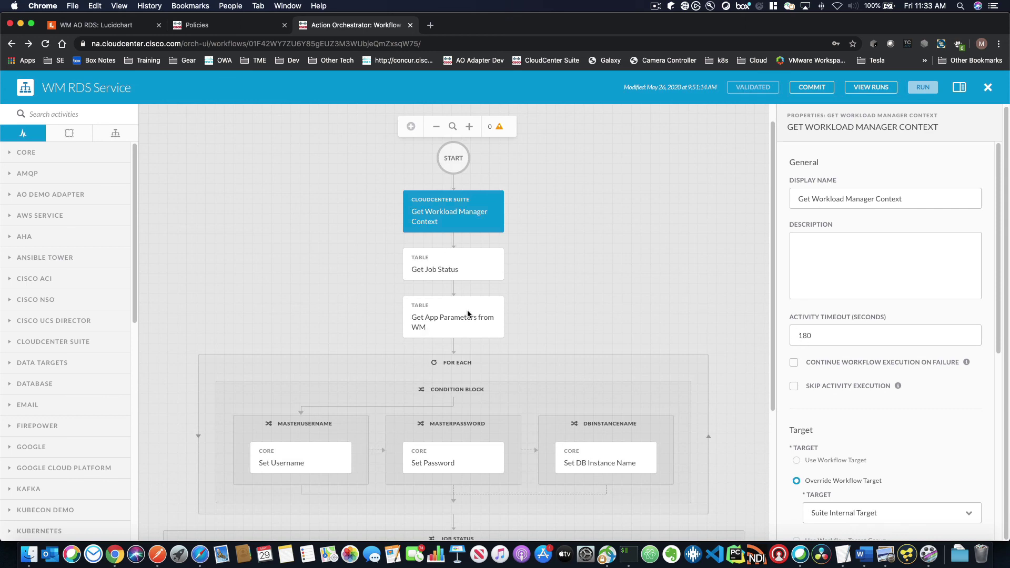
{"action": "scroll", "coordinate": [468, 313], "scroll_direction": "down", "scroll_amount": 5}
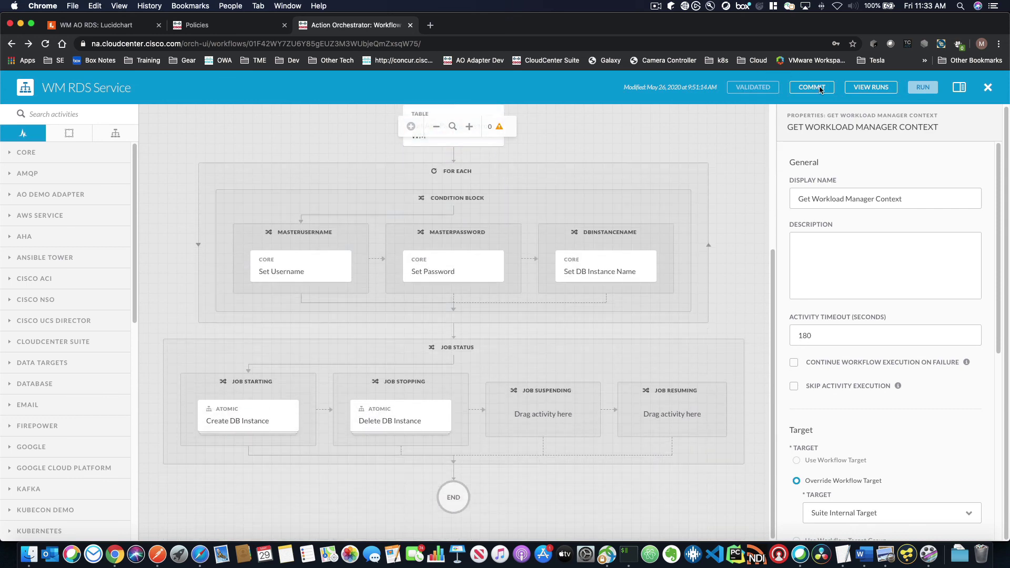
{"action": "left_click", "coordinate": [874, 88]}
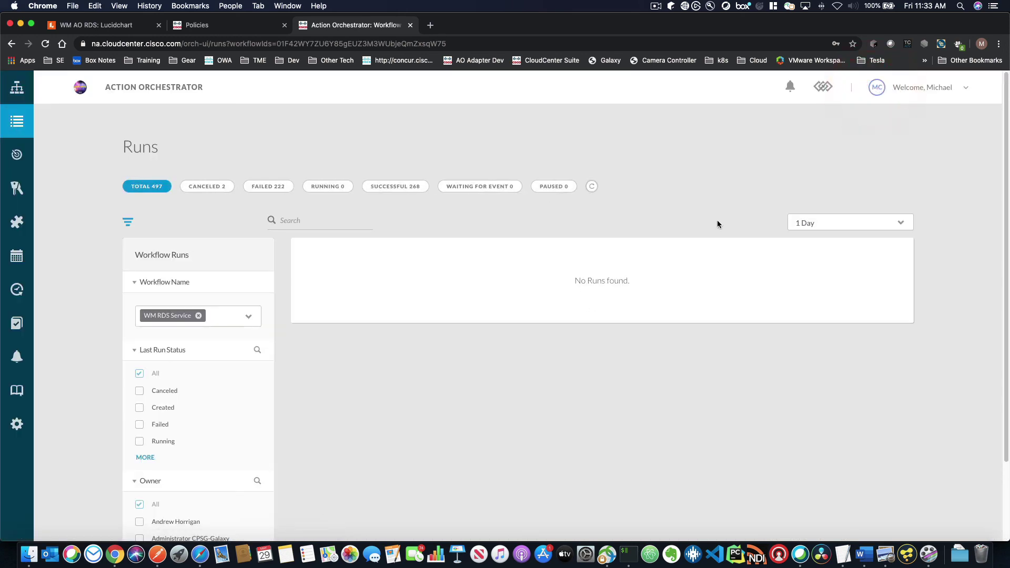
{"action": "left_click", "coordinate": [818, 223]}
{"action": "left_click", "coordinate": [807, 252]}
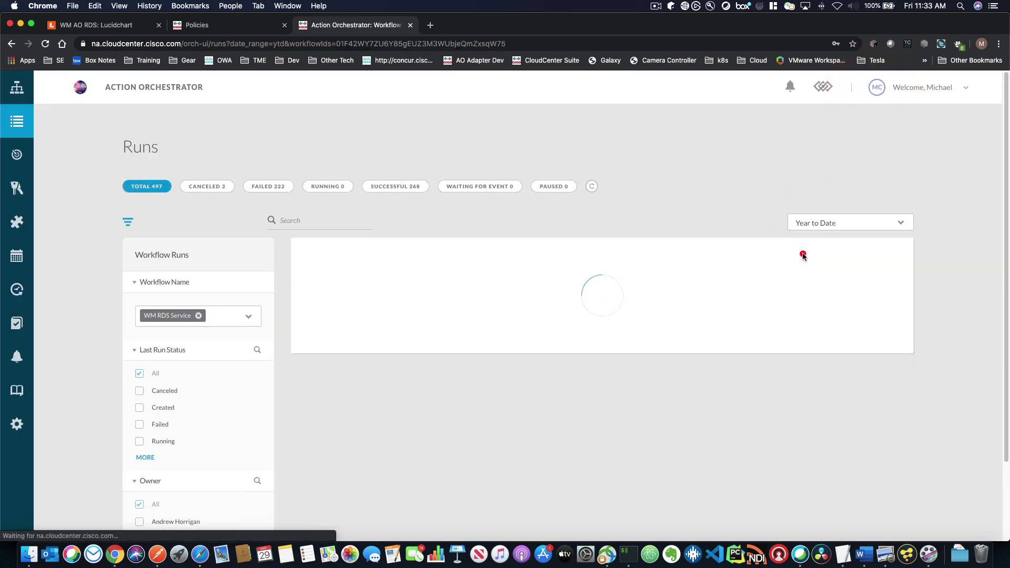
{"action": "left_click", "coordinate": [342, 293]}
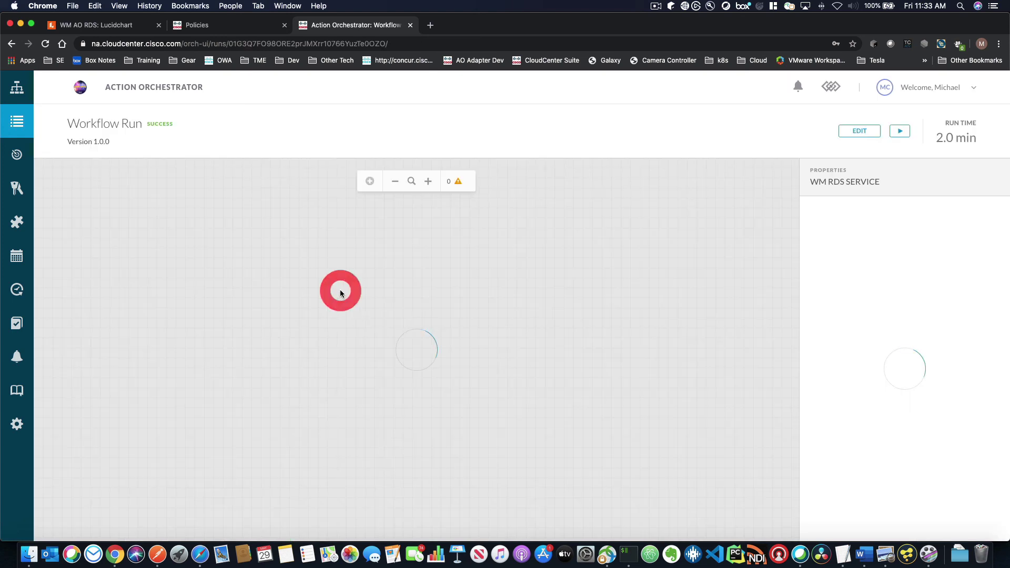
Look over the run's executed path and examine the Get Workload Manager Context activity's output down to its response body.
{"action": "scroll", "coordinate": [438, 326], "scroll_direction": "down", "scroll_amount": 4}
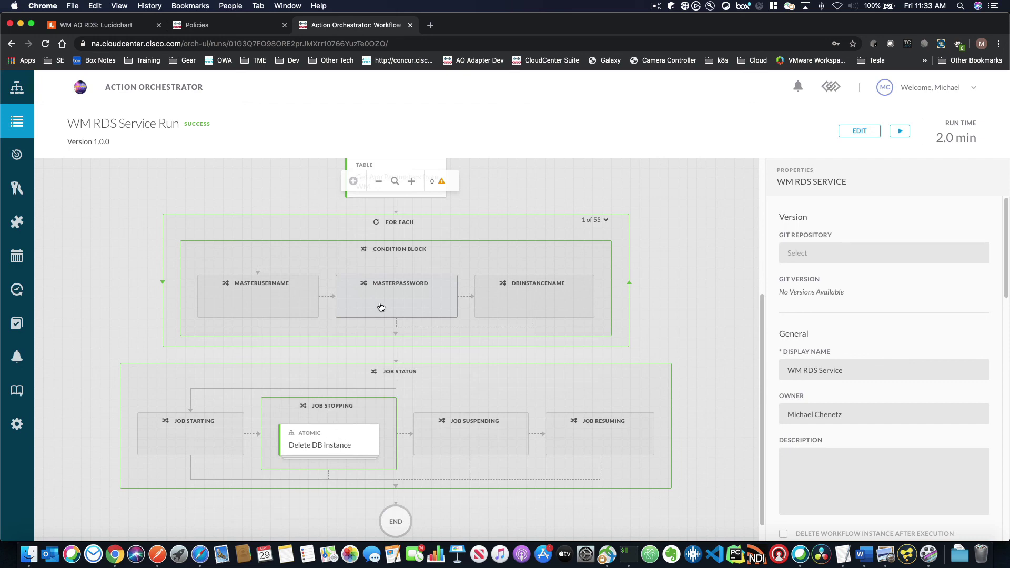
{"action": "scroll", "coordinate": [378, 281], "scroll_direction": "up", "scroll_amount": 1}
{"action": "scroll", "coordinate": [378, 301], "scroll_direction": "up", "scroll_amount": 3}
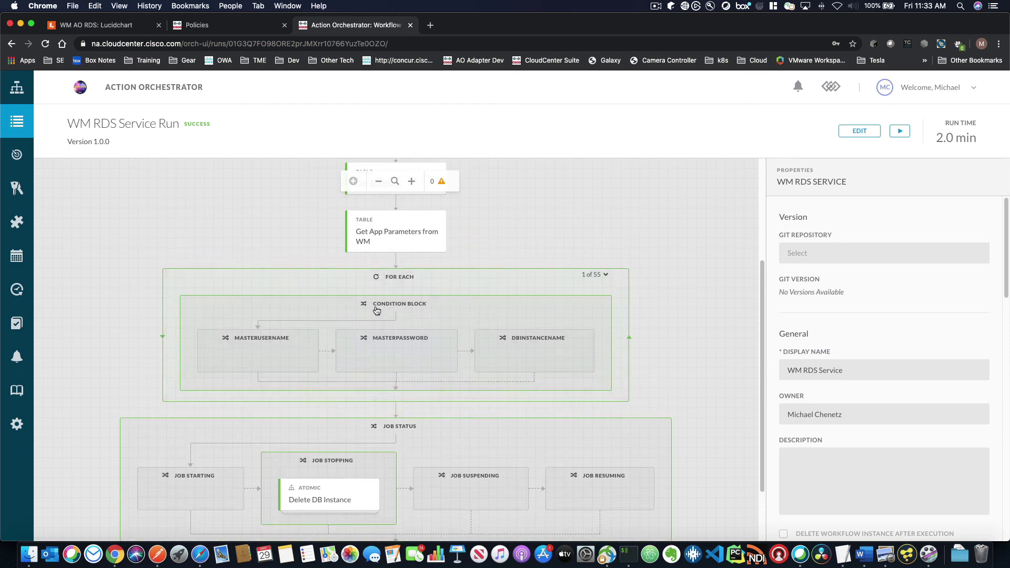
{"action": "scroll", "coordinate": [384, 294], "scroll_direction": "up", "scroll_amount": 1}
{"action": "left_click", "coordinate": [397, 283]}
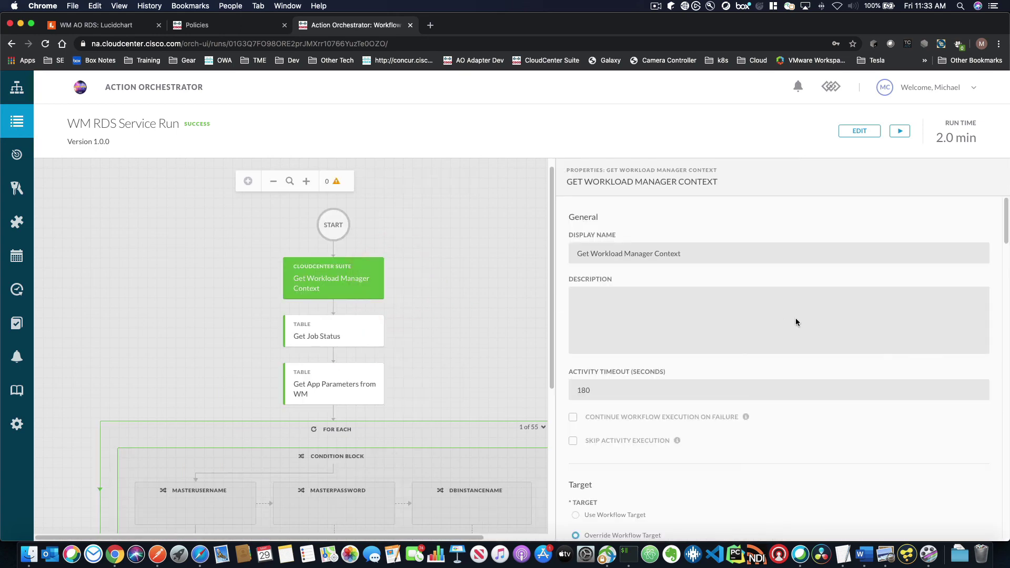
{"action": "scroll", "coordinate": [768, 323], "scroll_direction": "down", "scroll_amount": 15}
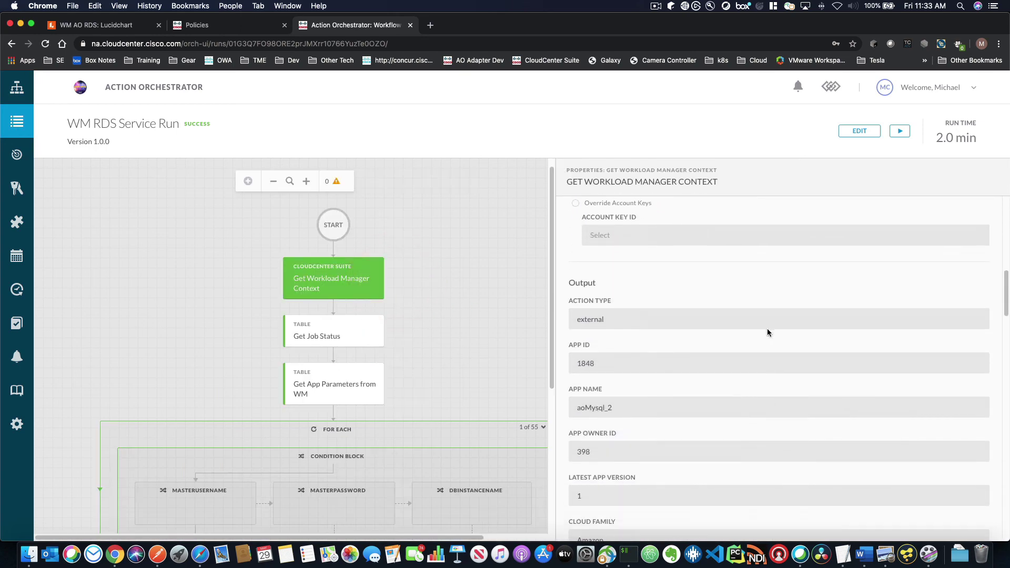
{"action": "scroll", "coordinate": [764, 335], "scroll_direction": "down", "scroll_amount": 15}
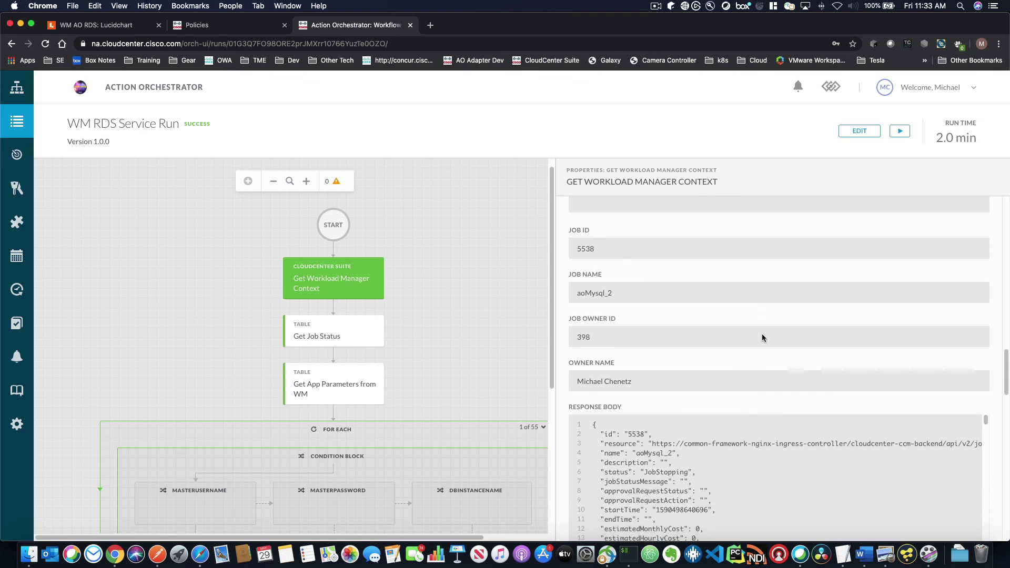
{"action": "scroll", "coordinate": [750, 361], "scroll_direction": "down", "scroll_amount": 3}
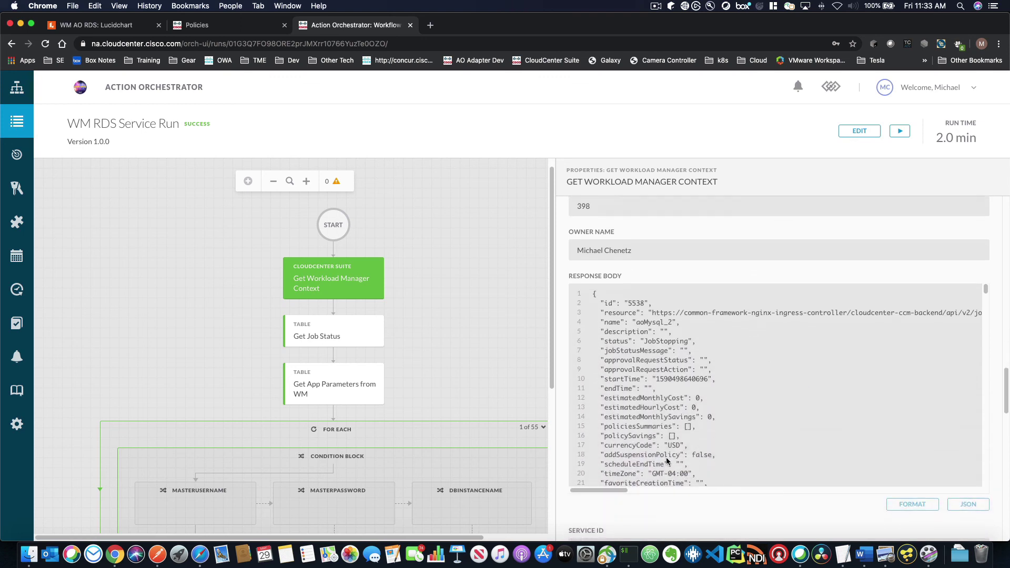
Highlight the job status value in the response body, compare it with the executed Job Status branch, and read further through the JSON.
{"action": "double_click", "coordinate": [658, 344]}
{"action": "scroll", "coordinate": [324, 462], "scroll_direction": "down", "scroll_amount": 5}
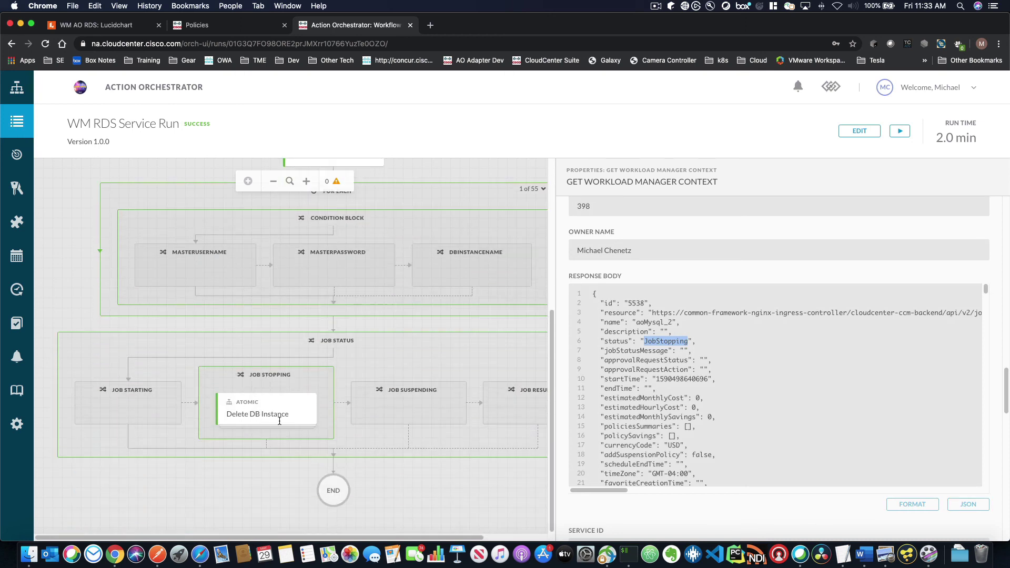
{"action": "scroll", "coordinate": [745, 401], "scroll_direction": "down", "scroll_amount": 10}
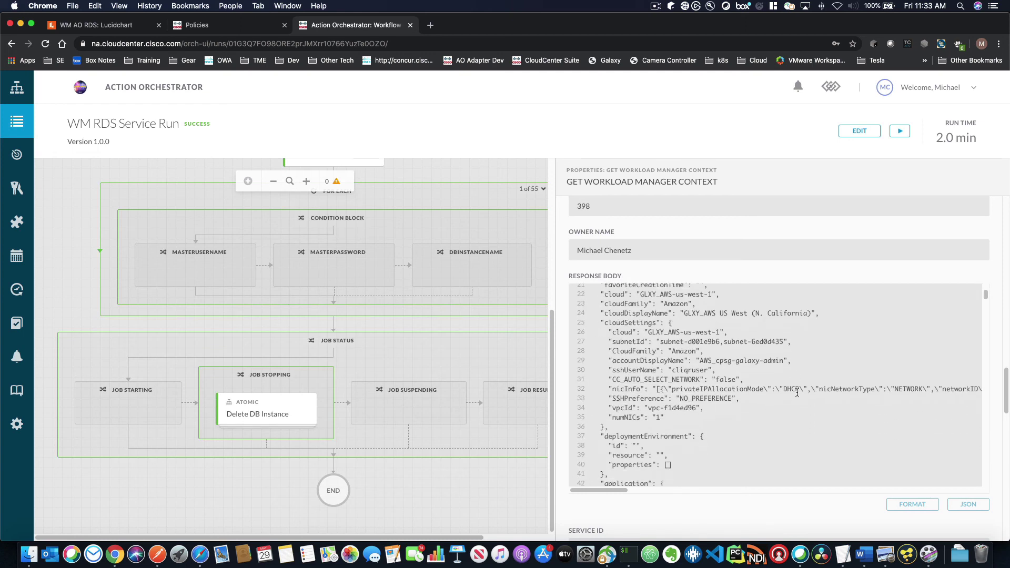
Read further through the response body JSON, from the application and service entries to the network settings and cloud properties.
{"action": "scroll", "coordinate": [797, 392], "scroll_direction": "down", "scroll_amount": 10}
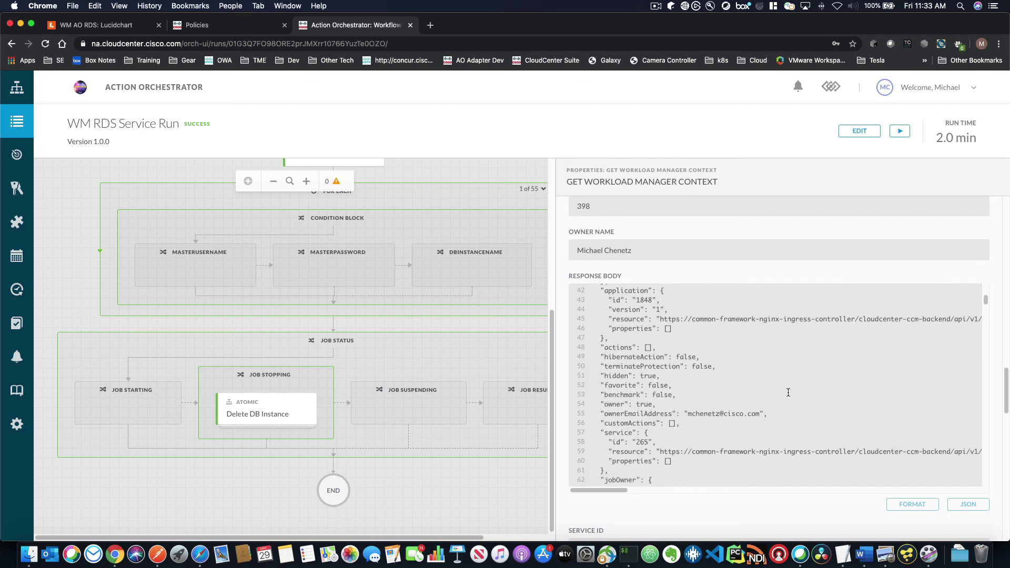
{"action": "scroll", "coordinate": [788, 392], "scroll_direction": "down", "scroll_amount": 6}
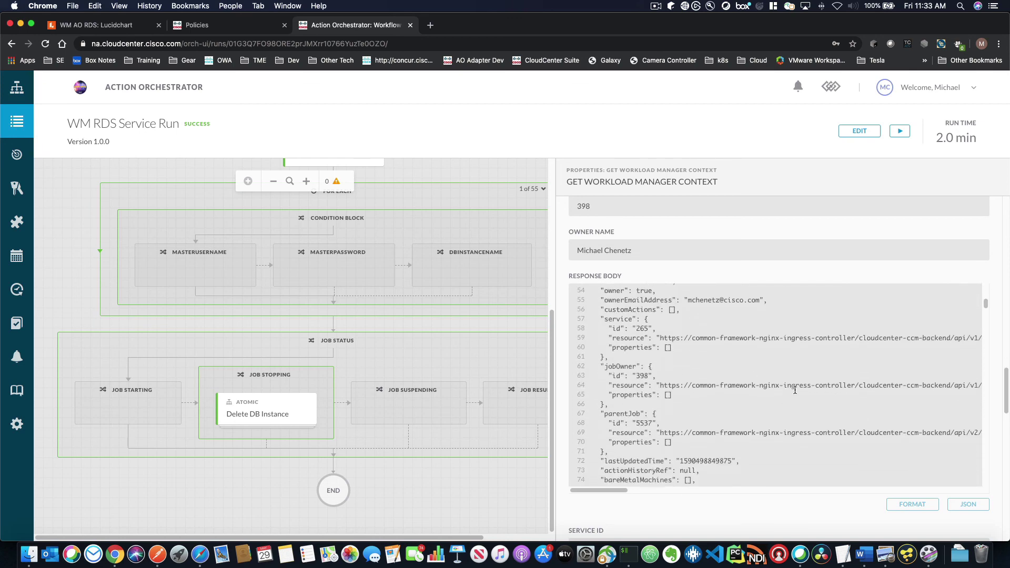
{"action": "scroll", "coordinate": [795, 391], "scroll_direction": "down", "scroll_amount": 10}
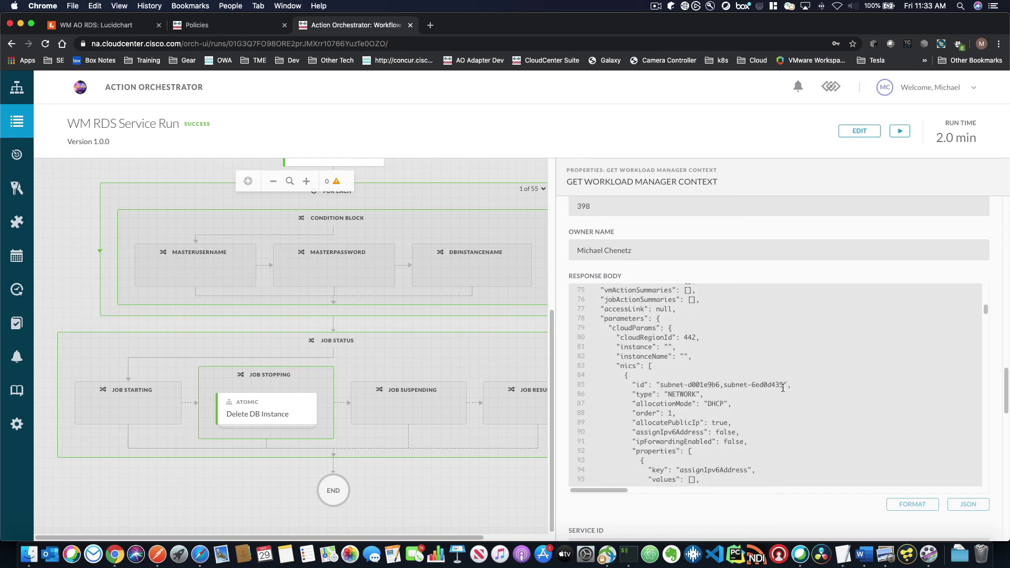
{"action": "scroll", "coordinate": [783, 388], "scroll_direction": "down", "scroll_amount": 14}
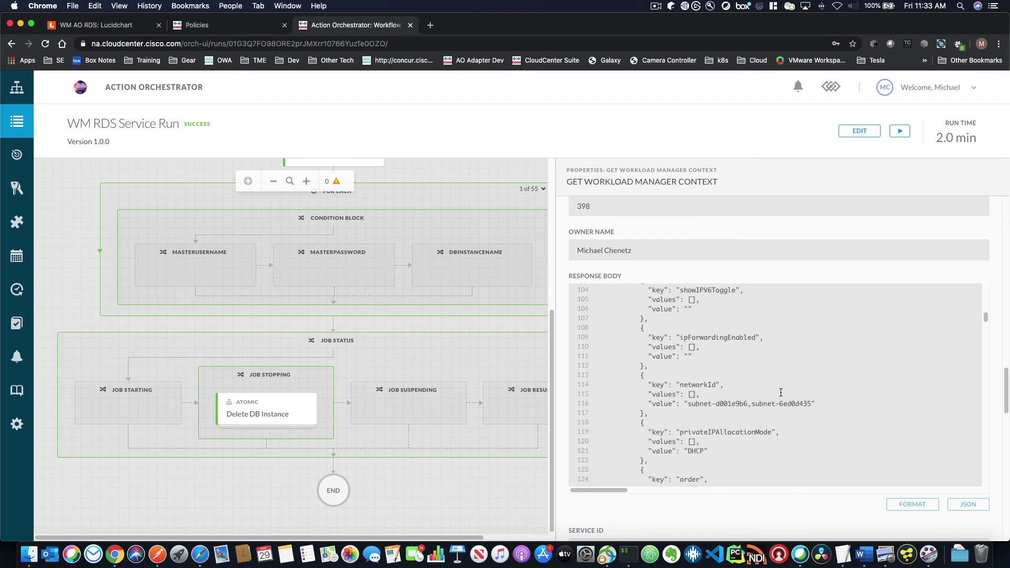
{"action": "scroll", "coordinate": [781, 392], "scroll_direction": "down", "scroll_amount": 15}
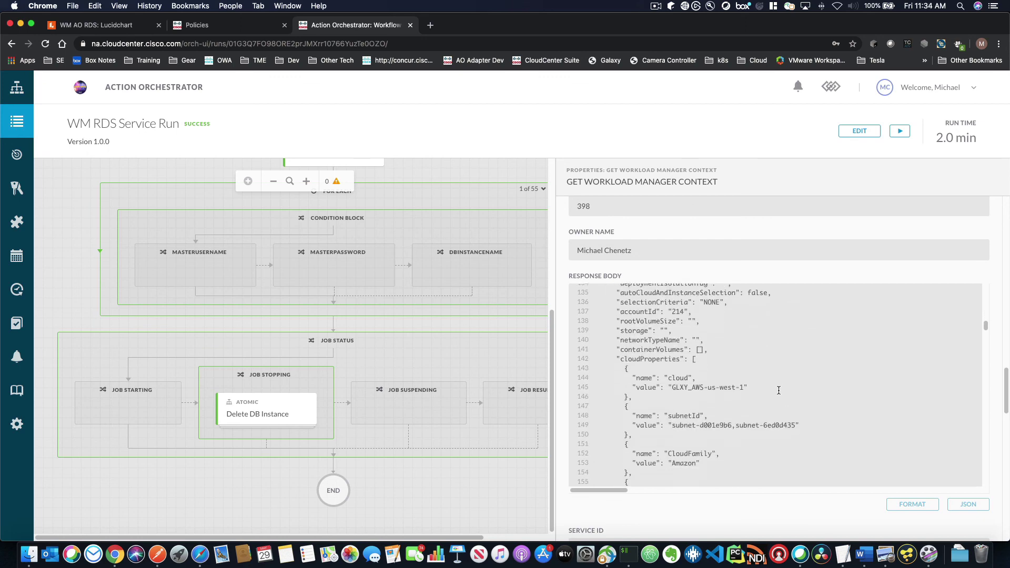
{"action": "scroll", "coordinate": [779, 390], "scroll_direction": "down", "scroll_amount": 1}
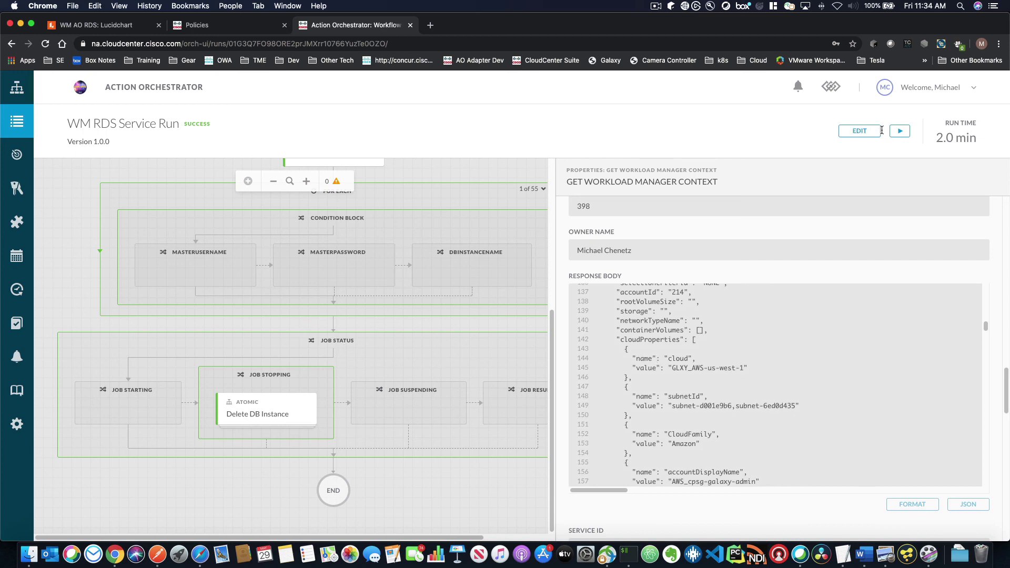
Return to the WM RDS Service run list and open the run started 5/26/2020, 9:10:43 AM to view its executed path.
{"action": "left_click", "coordinate": [11, 46]}
{"action": "left_click", "coordinate": [453, 324]}
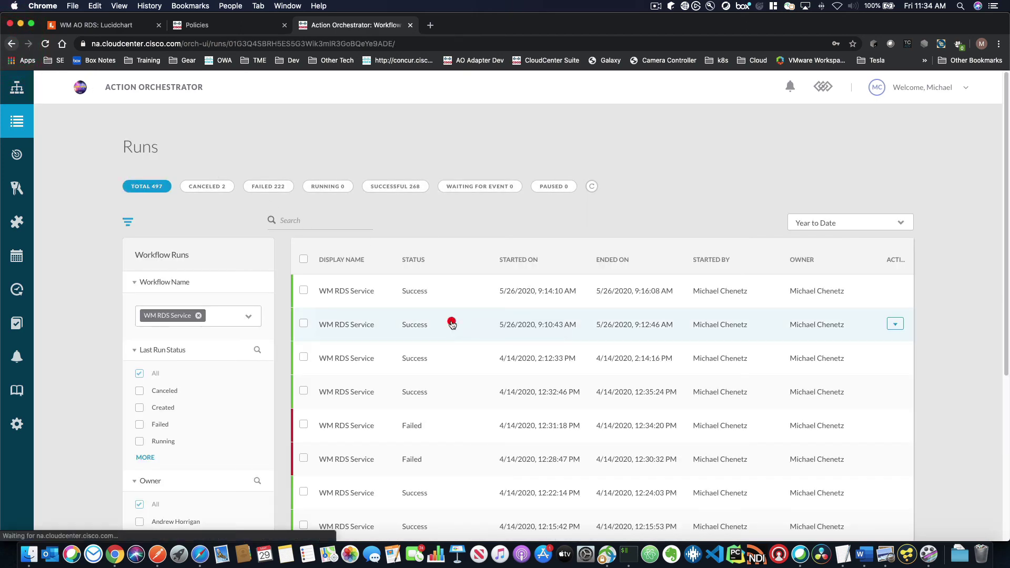
{"action": "scroll", "coordinate": [474, 365], "scroll_direction": "down", "scroll_amount": 5}
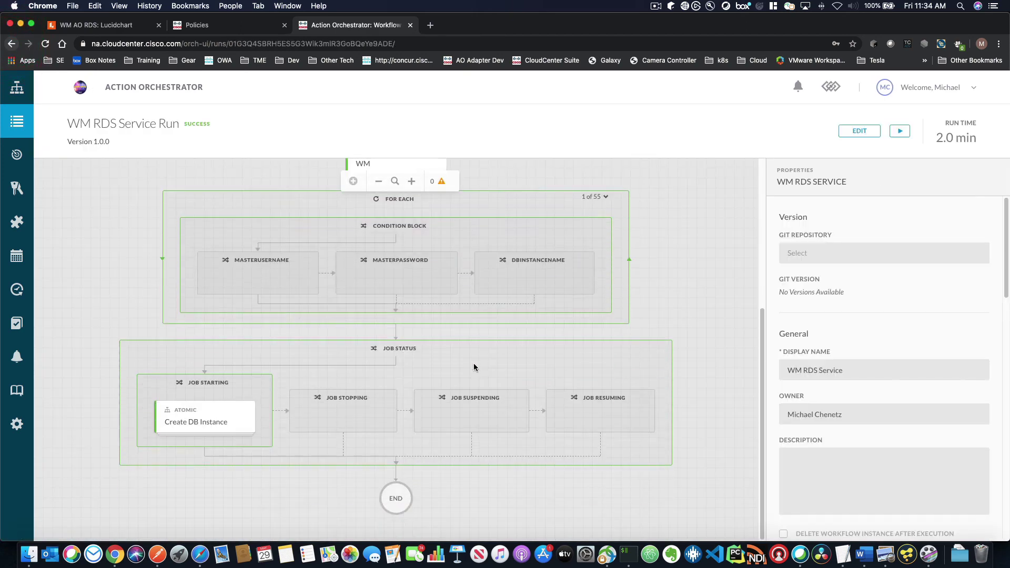
Examine the executed Create DB Instance activity's properties from its inputs down to the JSON output.
{"action": "left_click", "coordinate": [216, 417]}
{"action": "scroll", "coordinate": [867, 359], "scroll_direction": "down", "scroll_amount": 2}
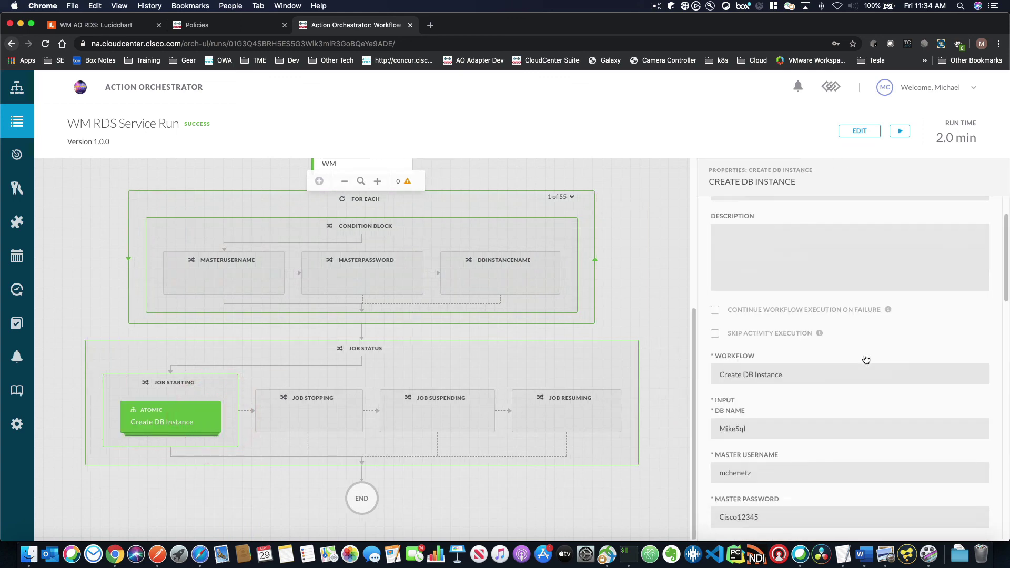
{"action": "scroll", "coordinate": [866, 359], "scroll_direction": "down", "scroll_amount": 10}
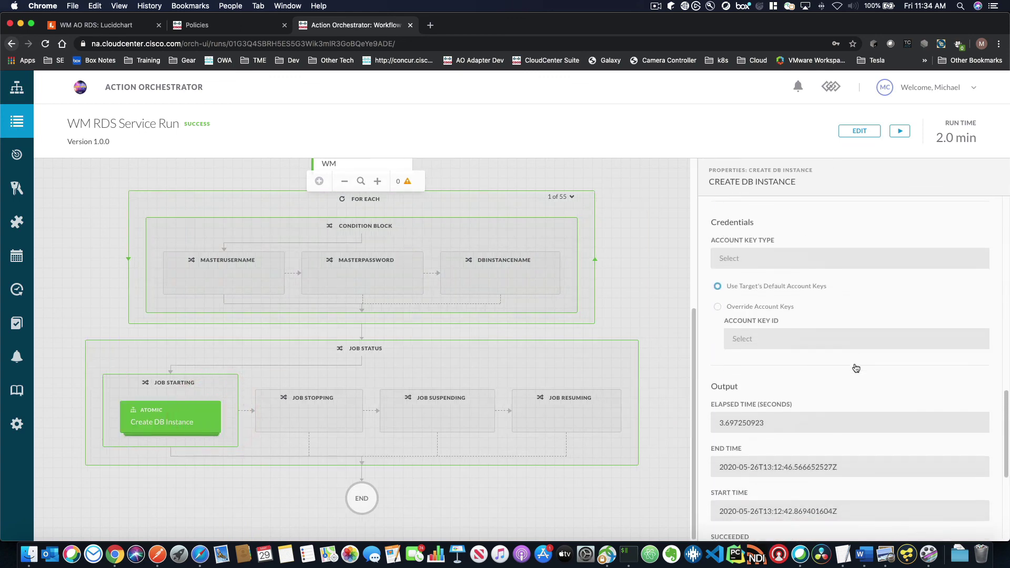
{"action": "scroll", "coordinate": [857, 368], "scroll_direction": "down", "scroll_amount": 8}
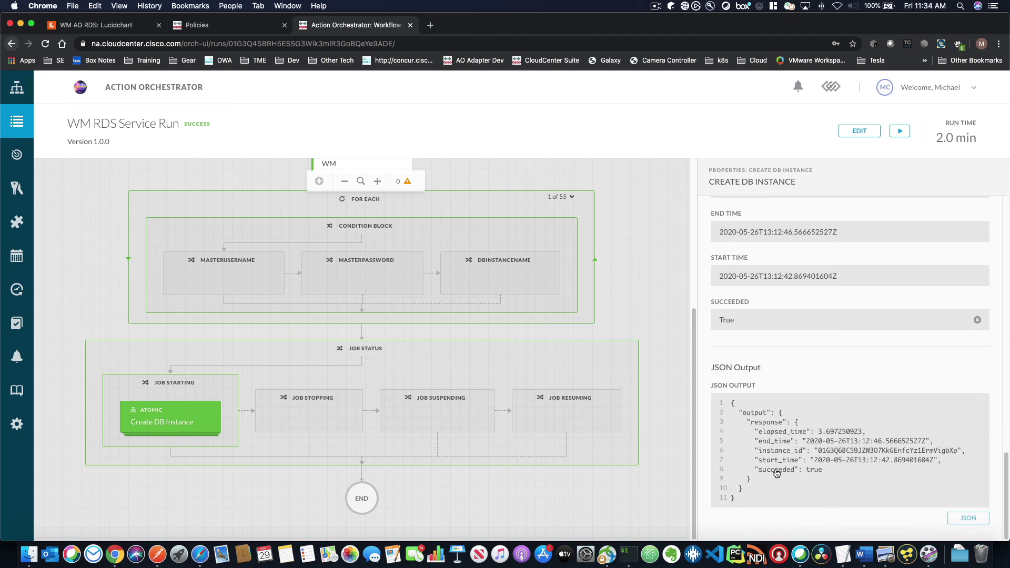
Review the Create DB Instance activity's database name, master credential inputs and AWS target again, ending at its output.
{"action": "scroll", "coordinate": [828, 399], "scroll_direction": "up", "scroll_amount": 3}
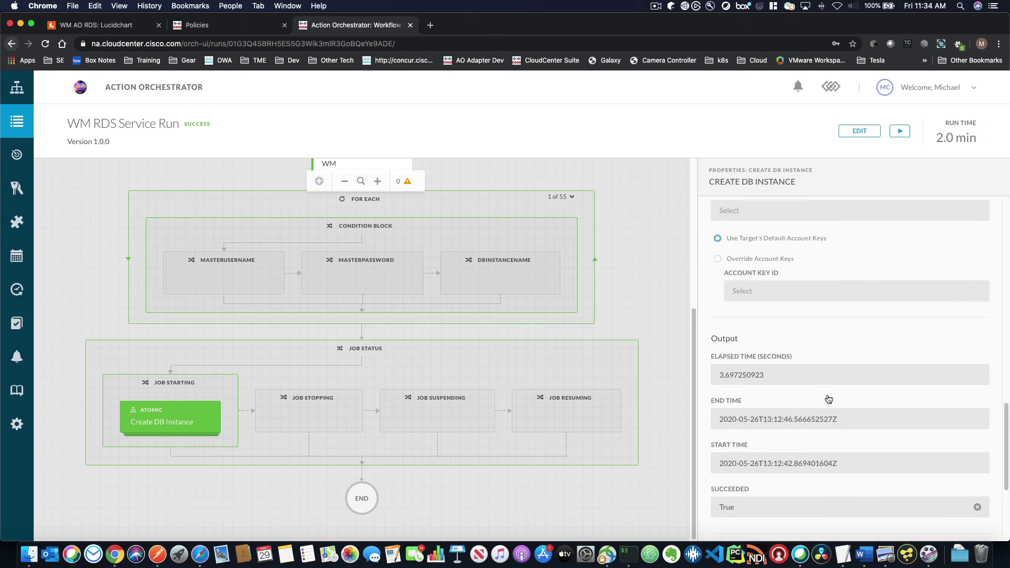
{"action": "scroll", "coordinate": [829, 399], "scroll_direction": "up", "scroll_amount": 10}
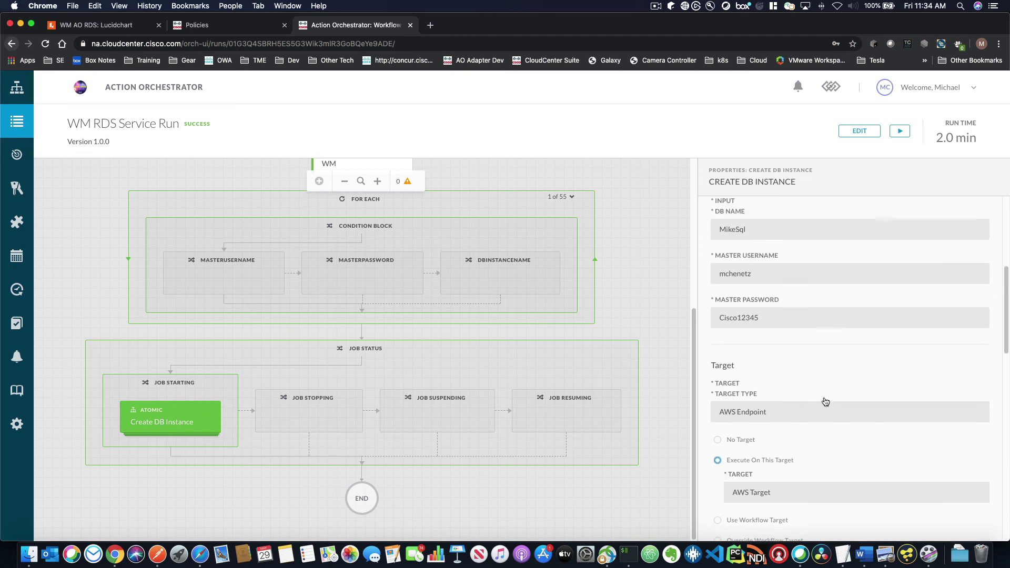
{"action": "scroll", "coordinate": [825, 402], "scroll_direction": "up", "scroll_amount": 4}
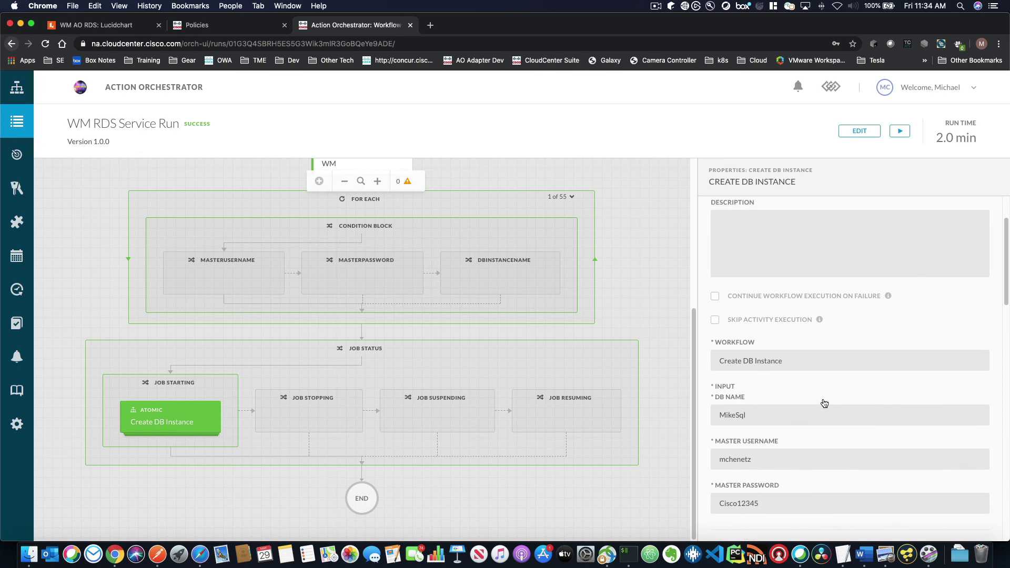
{"action": "scroll", "coordinate": [825, 404], "scroll_direction": "down", "scroll_amount": 8}
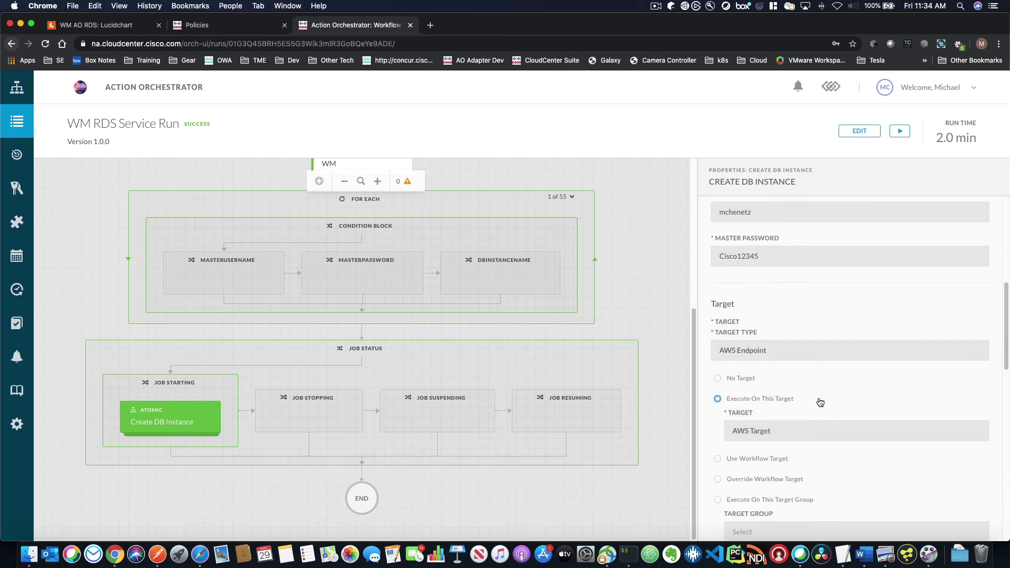
{"action": "scroll", "coordinate": [820, 402], "scroll_direction": "up", "scroll_amount": 5}
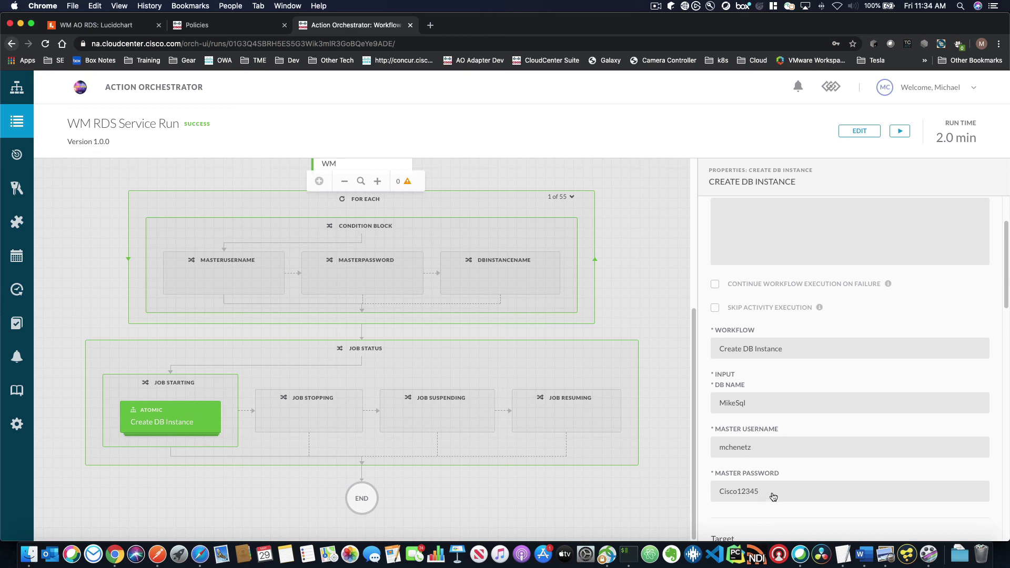
{"action": "scroll", "coordinate": [803, 464], "scroll_direction": "up", "scroll_amount": 3}
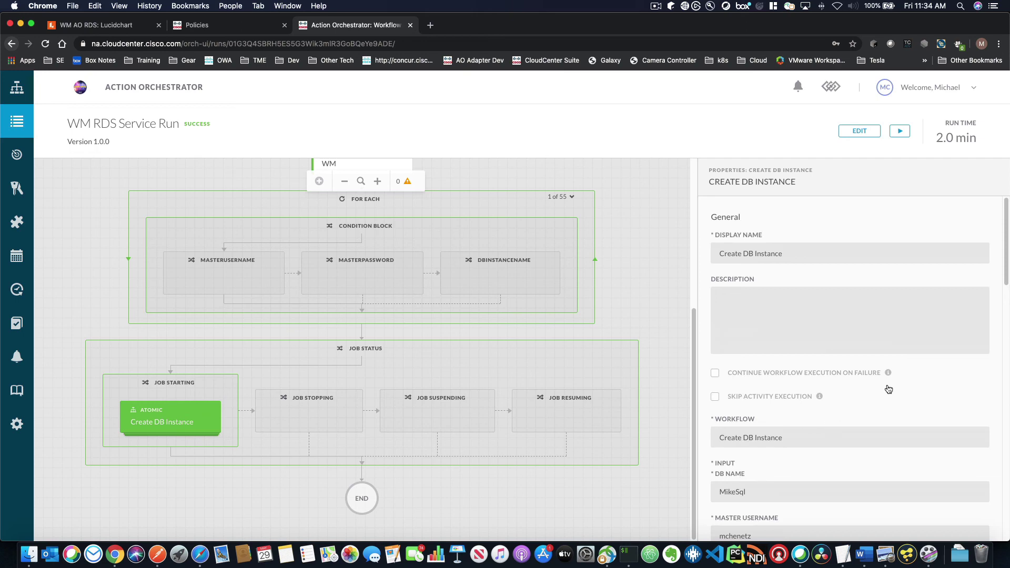
{"action": "scroll", "coordinate": [887, 388], "scroll_direction": "down", "scroll_amount": 10}
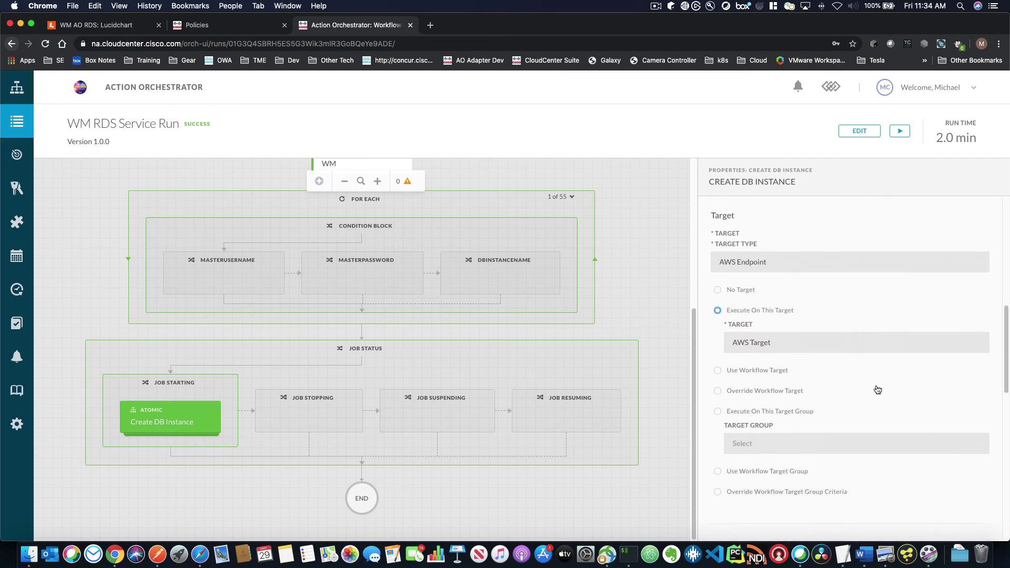
{"action": "scroll", "coordinate": [877, 395], "scroll_direction": "down", "scroll_amount": 8}
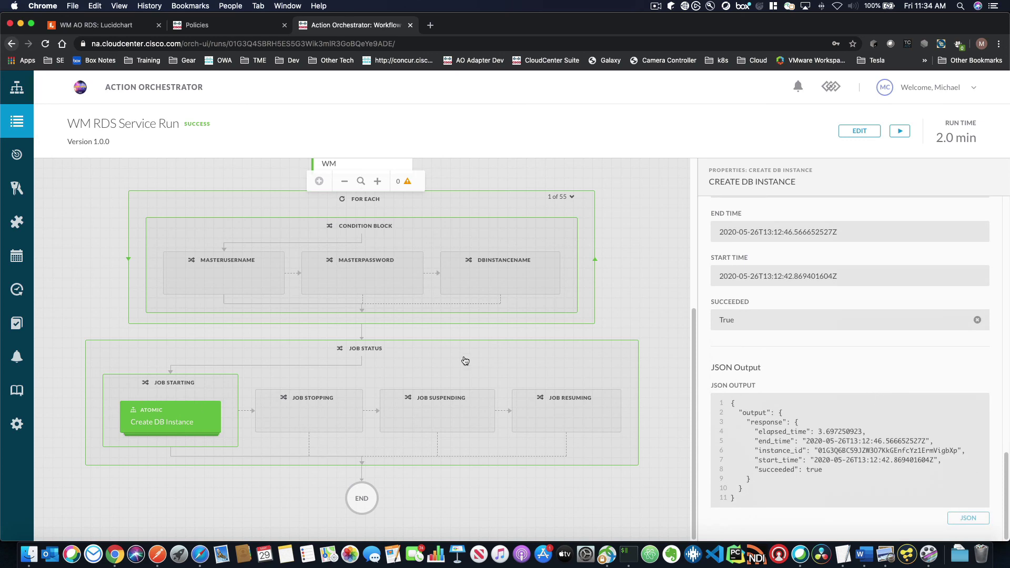
Switch to Workload Manager and open the list of application profiles.
{"action": "left_click", "coordinate": [224, 19]}
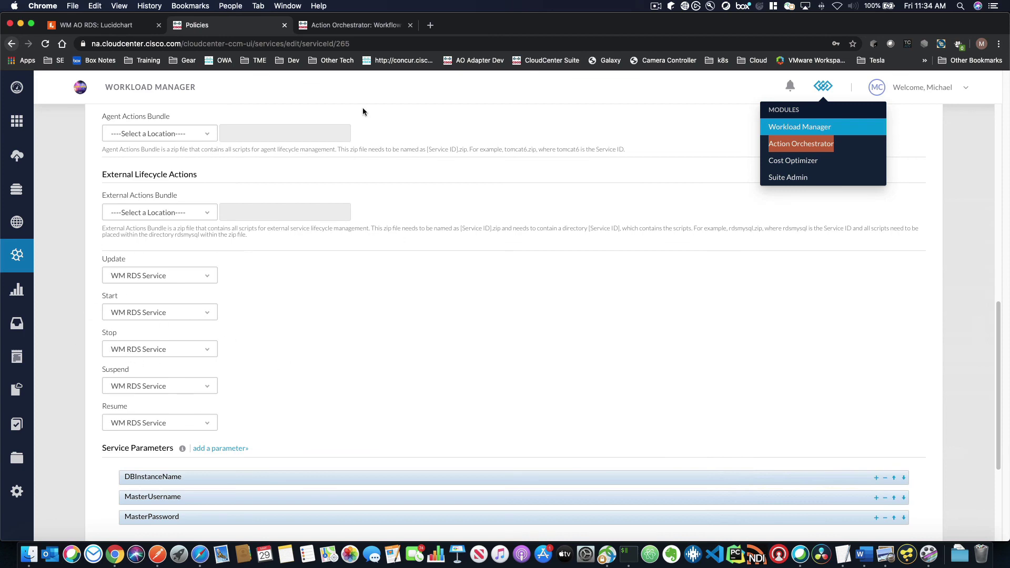
{"action": "left_click", "coordinate": [367, 25]}
{"action": "left_click", "coordinate": [227, 24]}
{"action": "left_click", "coordinate": [16, 122]}
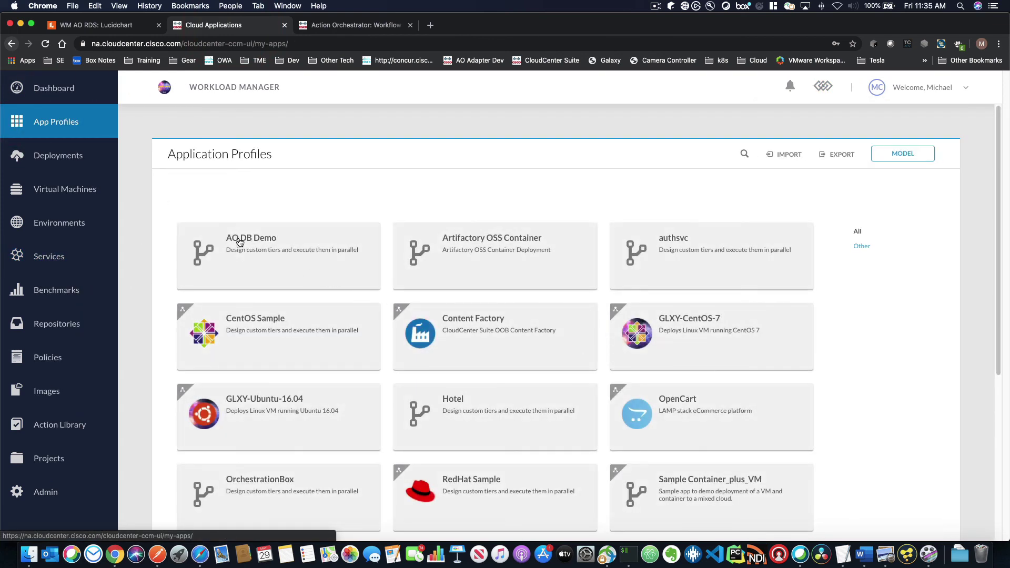
{"action": "left_click", "coordinate": [240, 242]}
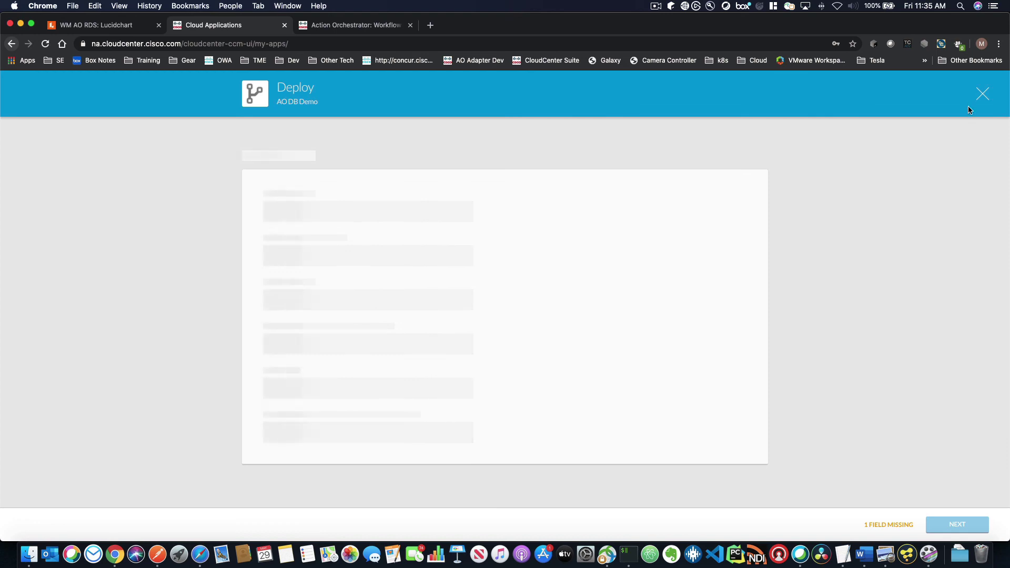
{"action": "left_click", "coordinate": [983, 93]}
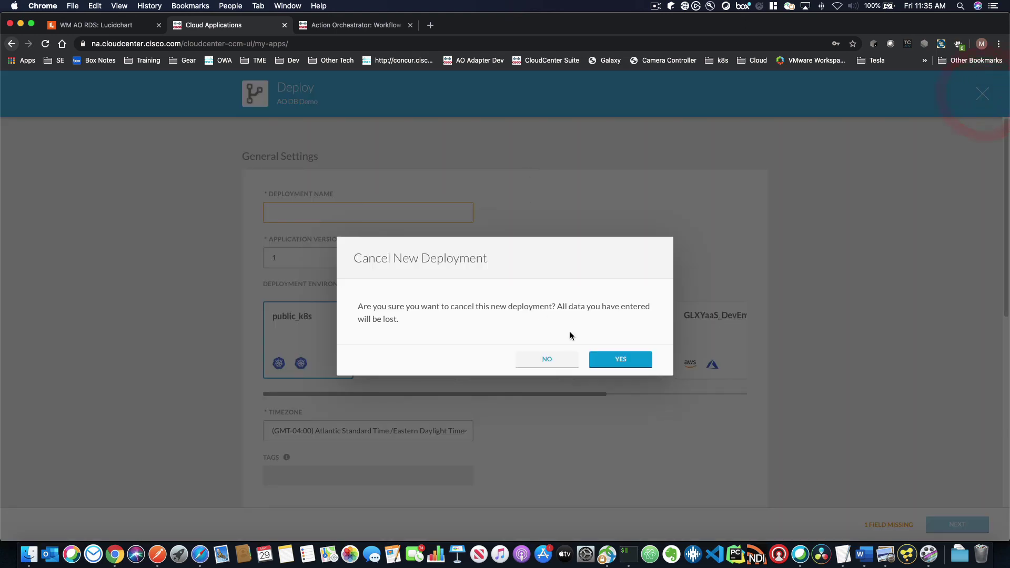
{"action": "left_click", "coordinate": [622, 360]}
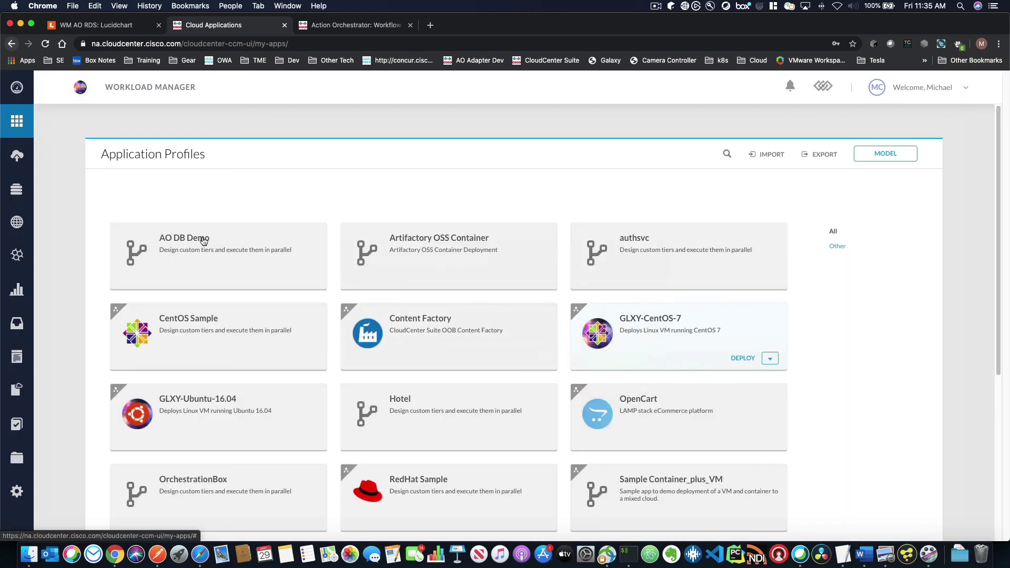
Open the AO DB Demo application profile for editing and display the general settings of its aoMysql service in the topology.
{"action": "left_click", "coordinate": [309, 277]}
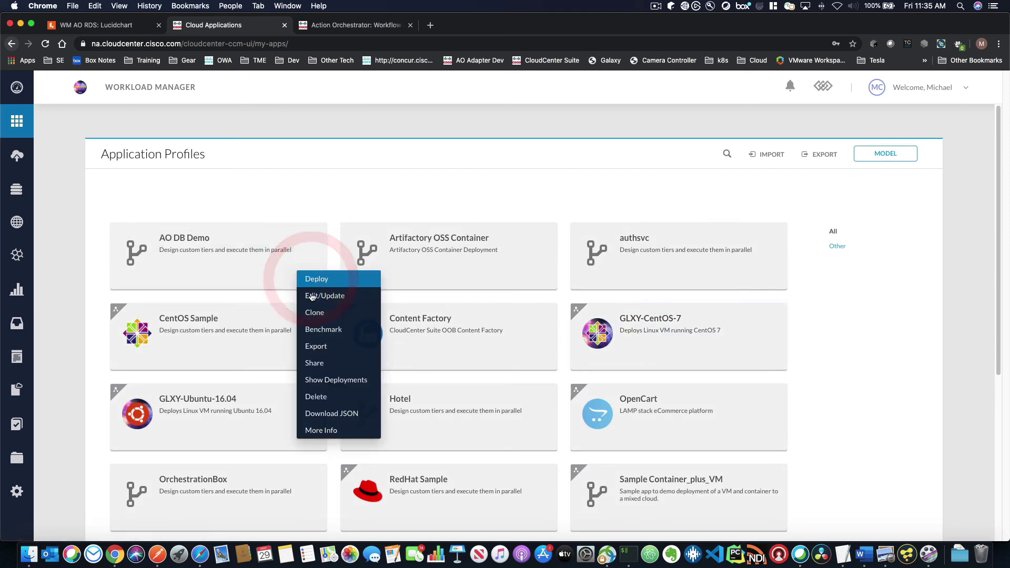
{"action": "left_click", "coordinate": [311, 295]}
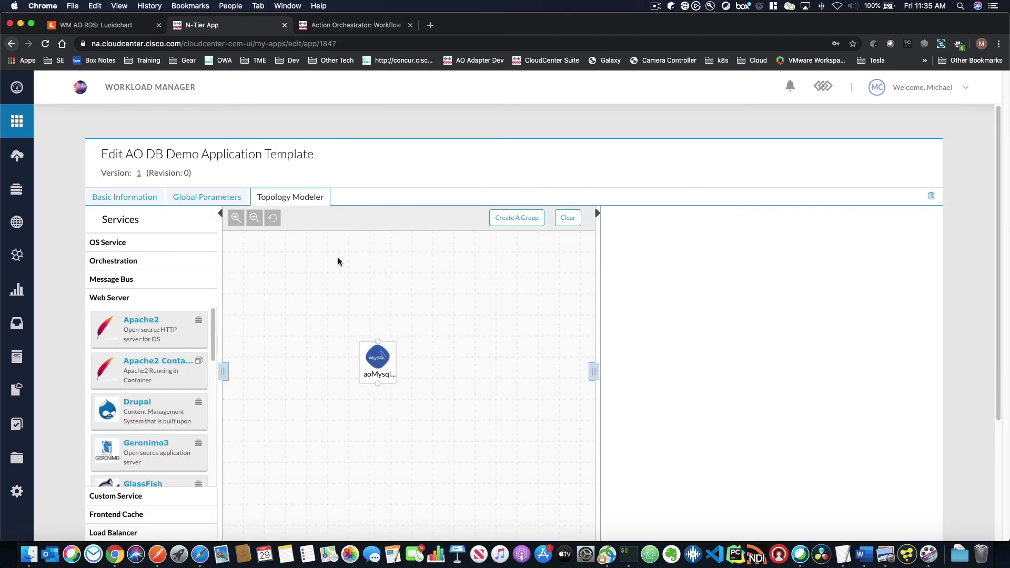
{"action": "left_click", "coordinate": [373, 368]}
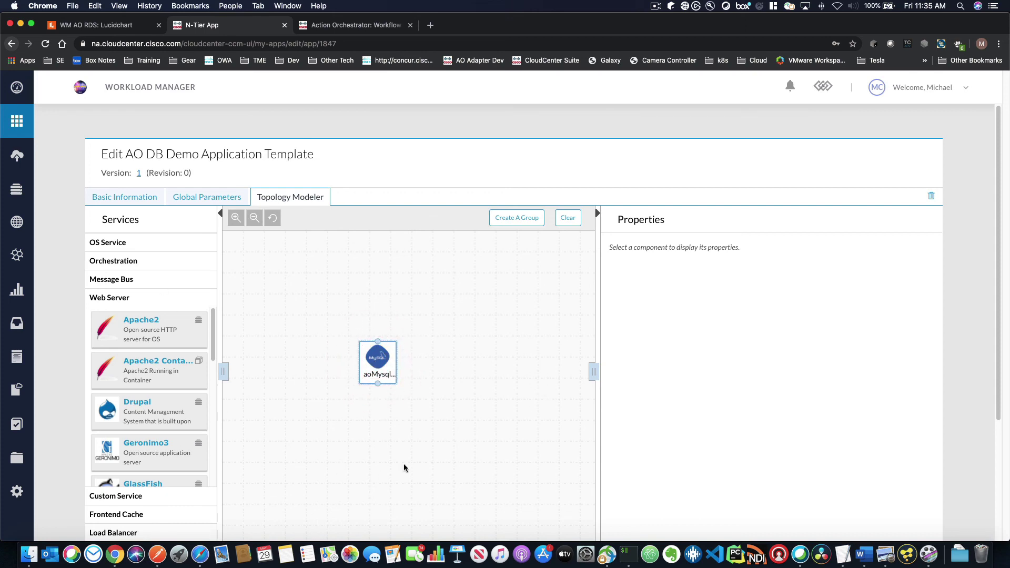
{"action": "left_click", "coordinate": [375, 363]}
{"action": "left_click", "coordinate": [429, 356]}
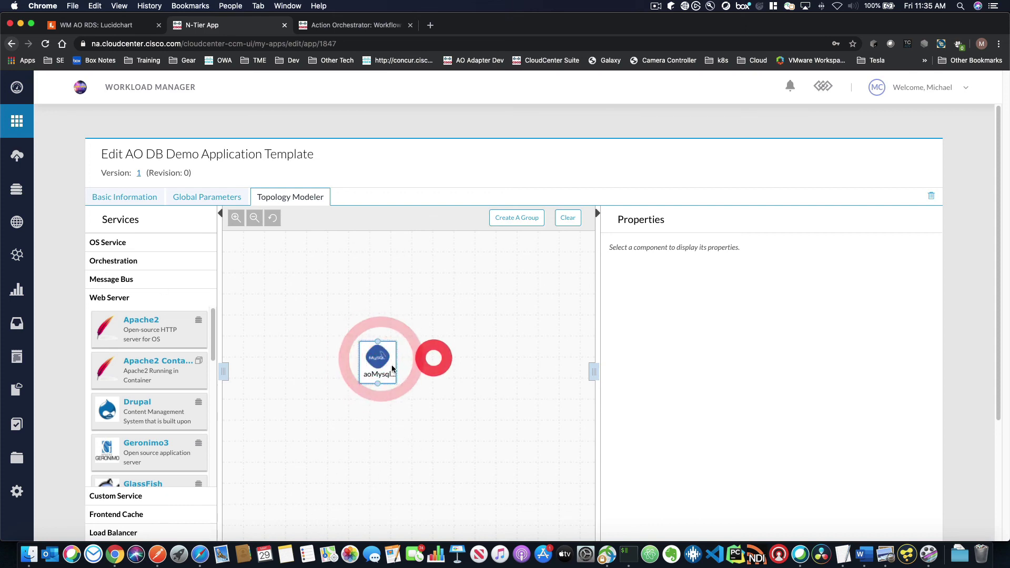
{"action": "left_click", "coordinate": [454, 378]}
{"action": "left_click", "coordinate": [390, 370]}
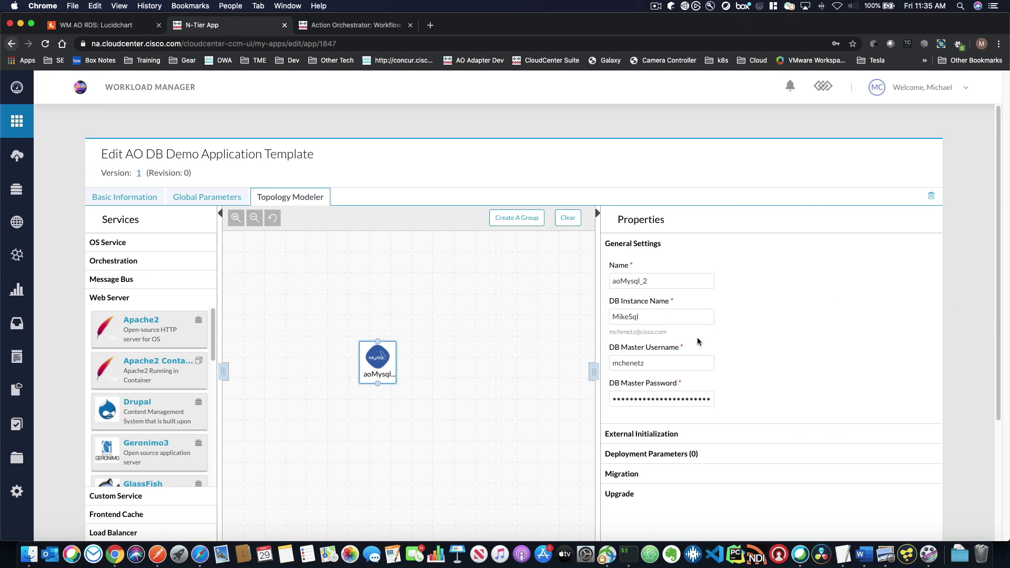
Shift the aoMysql service around on the topology canvas.
{"action": "left_click_drag", "start_coordinate": [386, 361], "coordinate": [317, 335]}
{"action": "left_click_drag", "start_coordinate": [363, 334], "coordinate": [382, 337]}
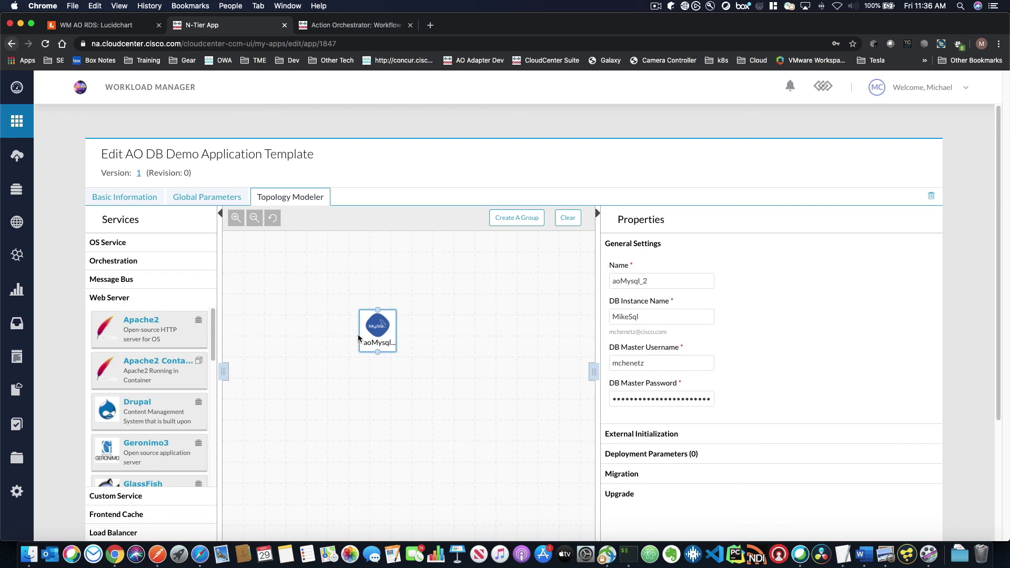
{"action": "left_click_drag", "start_coordinate": [378, 332], "coordinate": [378, 343]}
Return to the application profiles list and start a new deployment of AO DB Demo.
{"action": "left_click", "coordinate": [17, 157]}
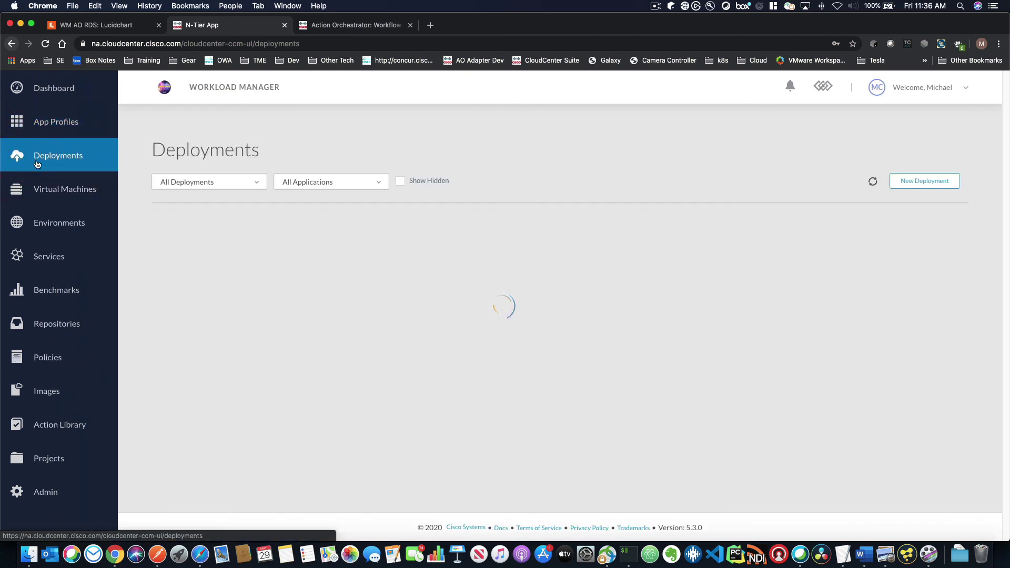
{"action": "left_click", "coordinate": [68, 125]}
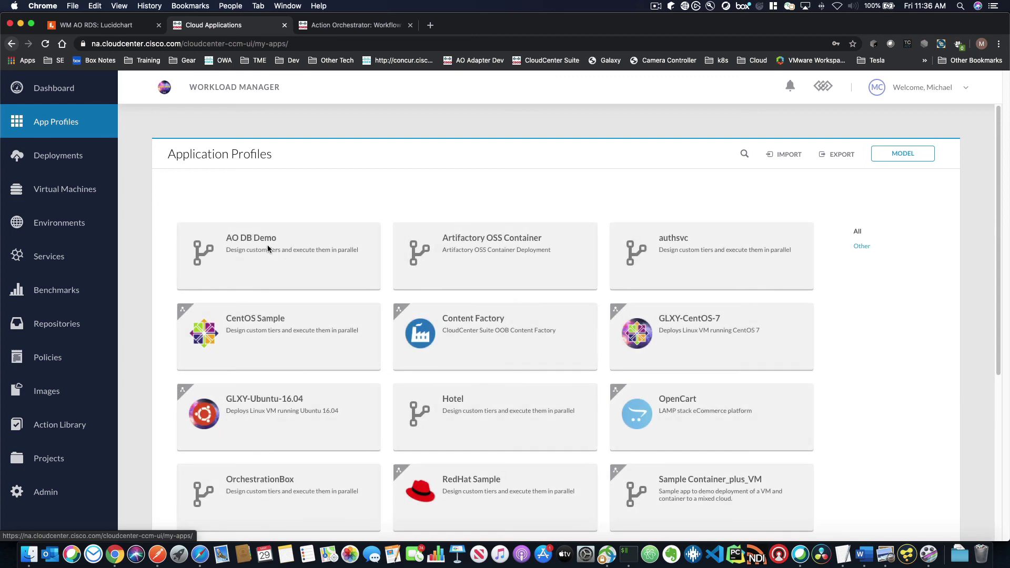
{"action": "left_click", "coordinate": [244, 239]}
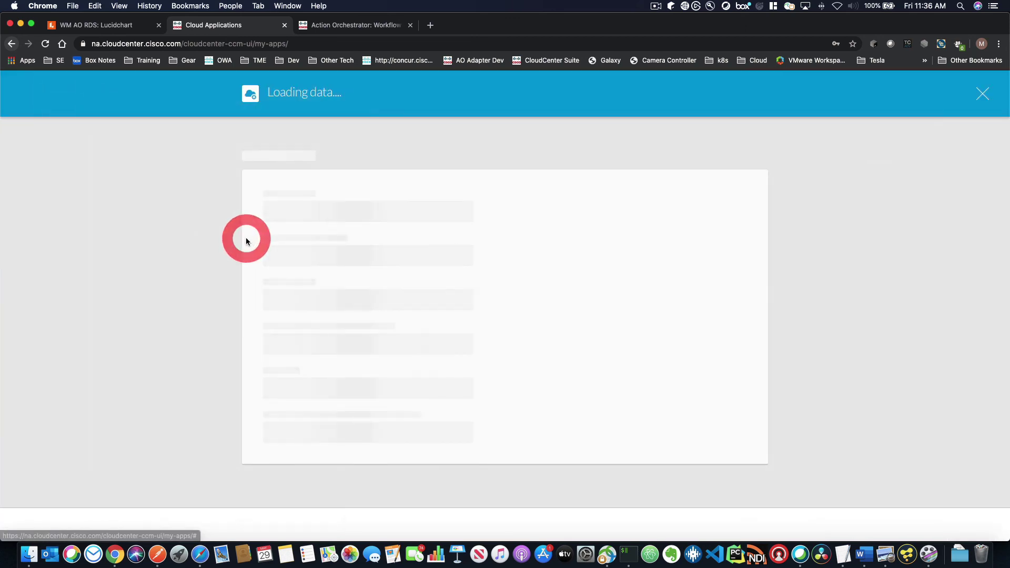
Name the deployment newrds, without any spaces.
{"action": "left_click", "coordinate": [288, 211]}
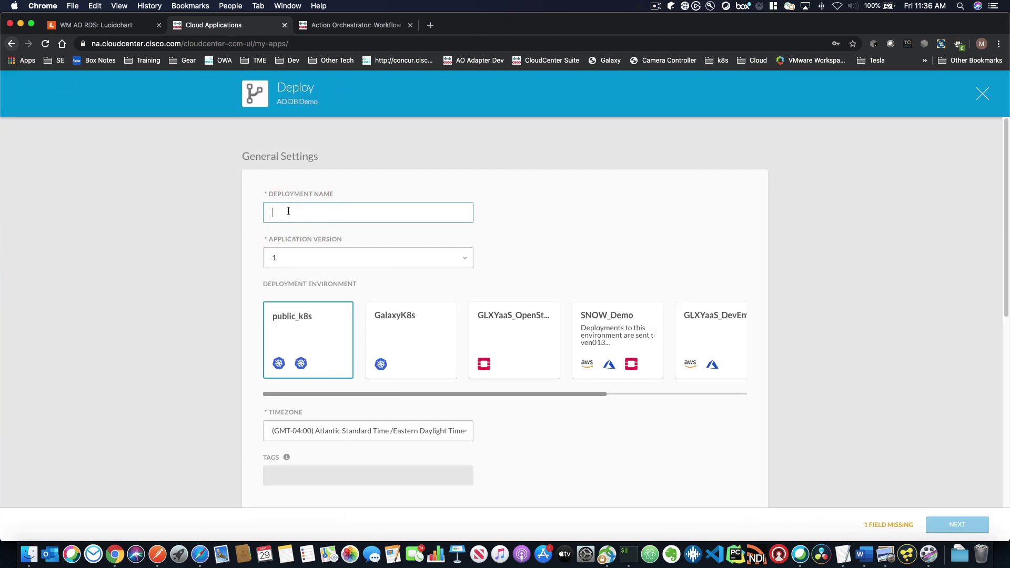
{"action": "type", "text": "new rds"}
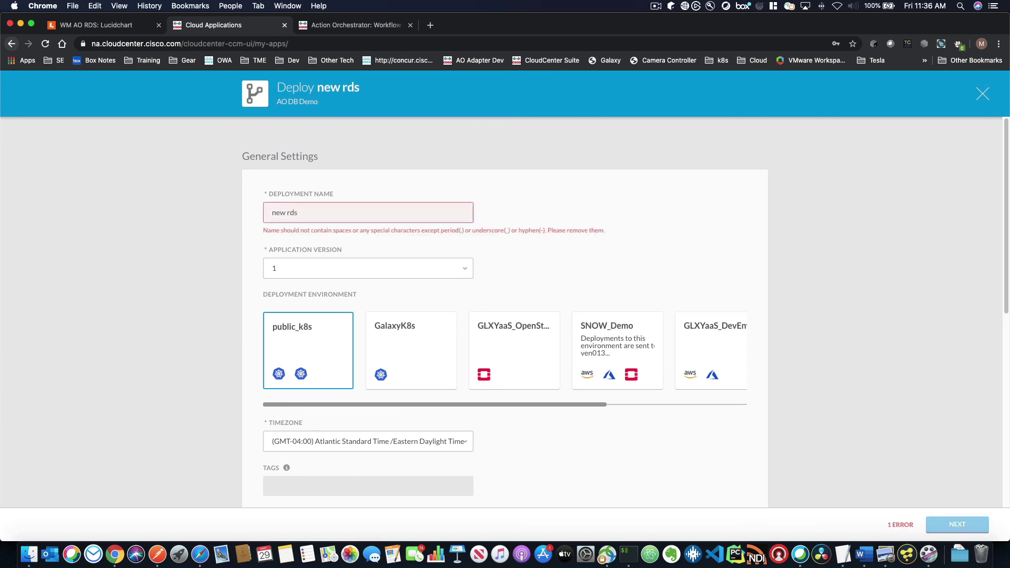
{"action": "left_click", "coordinate": [288, 213]}
{"action": "key", "text": "BackSpace"}
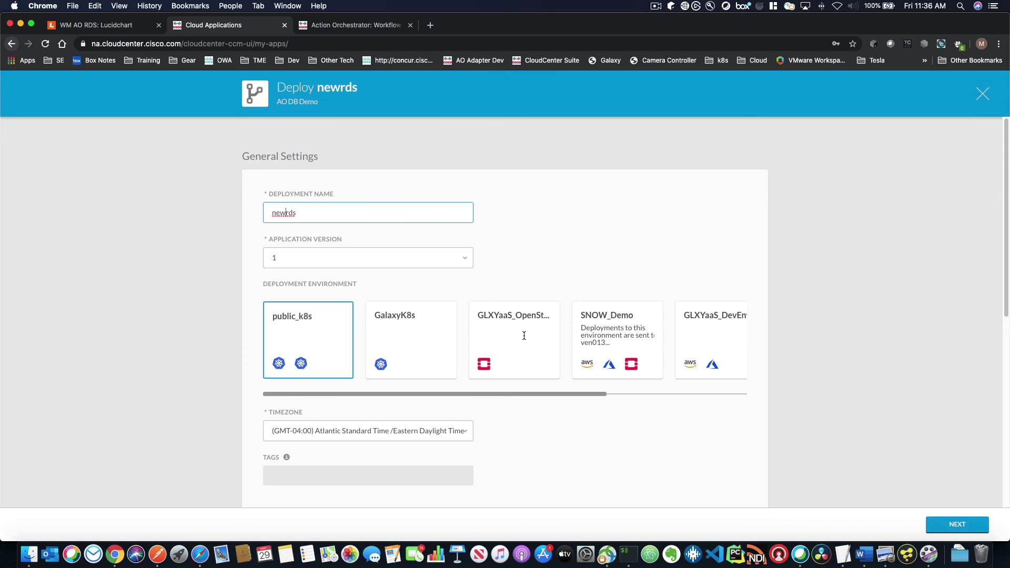
Select SNOW_Demo as the deployment environment for newrds.
{"action": "left_click", "coordinate": [592, 337]}
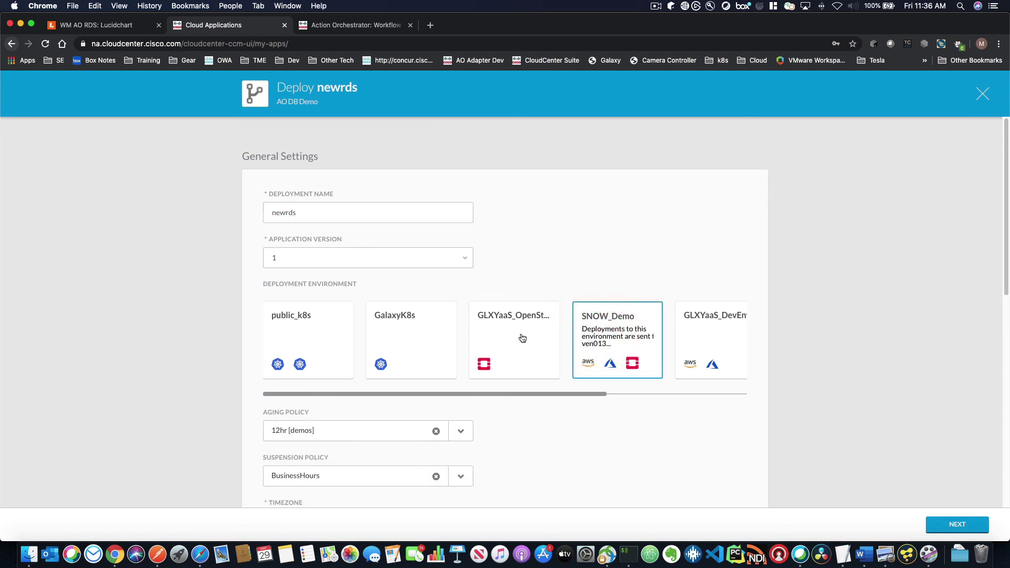
{"action": "scroll", "coordinate": [538, 334], "scroll_direction": "right", "scroll_amount": 1}
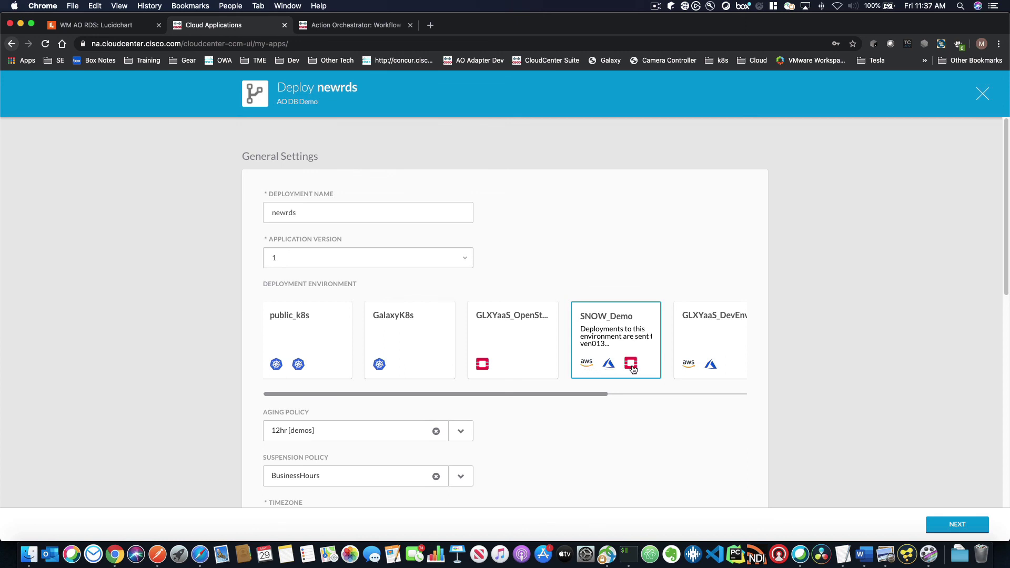
{"action": "scroll", "coordinate": [631, 370], "scroll_direction": "right", "scroll_amount": 1}
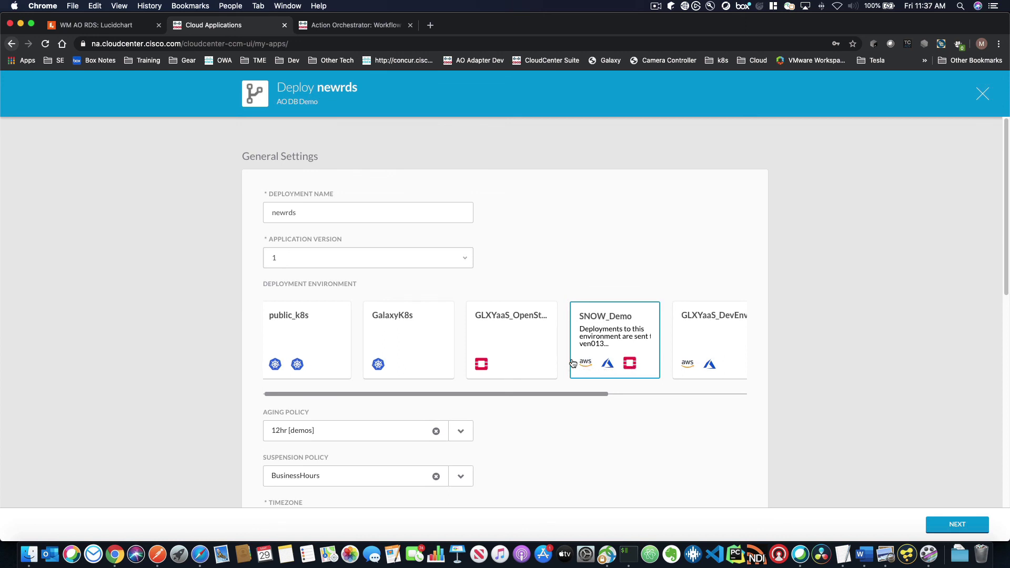
{"action": "left_click", "coordinate": [600, 331]}
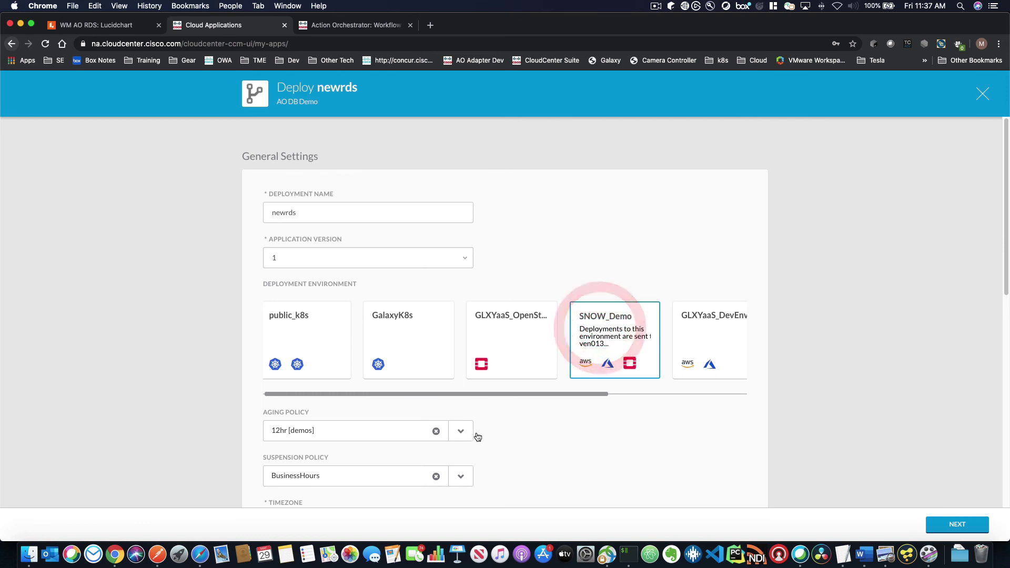
Review the deployment's policies, metadata and aoMysql_2 tier settings, and continue to the cloud settings.
{"action": "scroll", "coordinate": [612, 449], "scroll_direction": "down", "scroll_amount": 3}
{"action": "scroll", "coordinate": [611, 448], "scroll_direction": "down", "scroll_amount": 2}
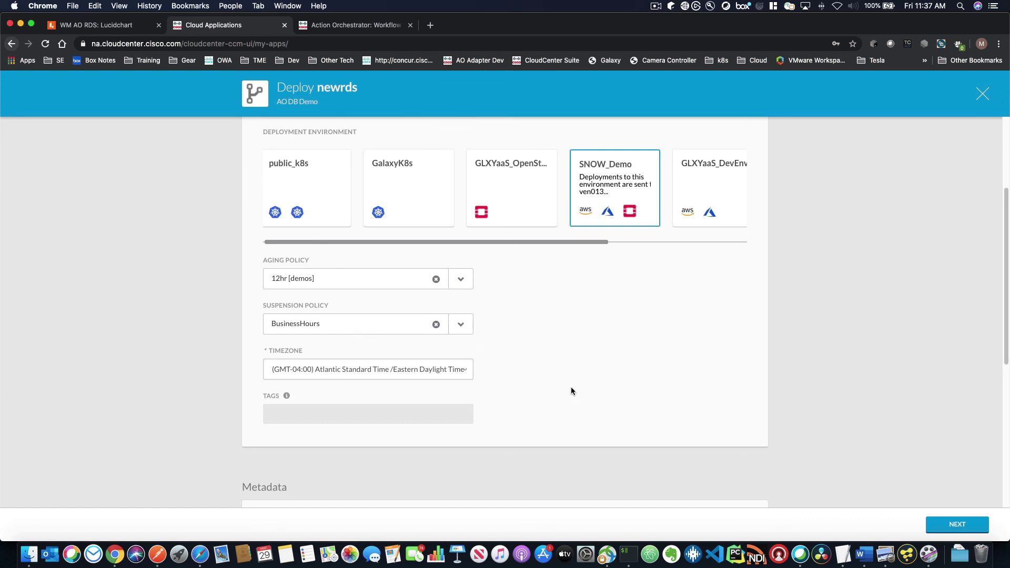
{"action": "scroll", "coordinate": [554, 393], "scroll_direction": "down", "scroll_amount": 2}
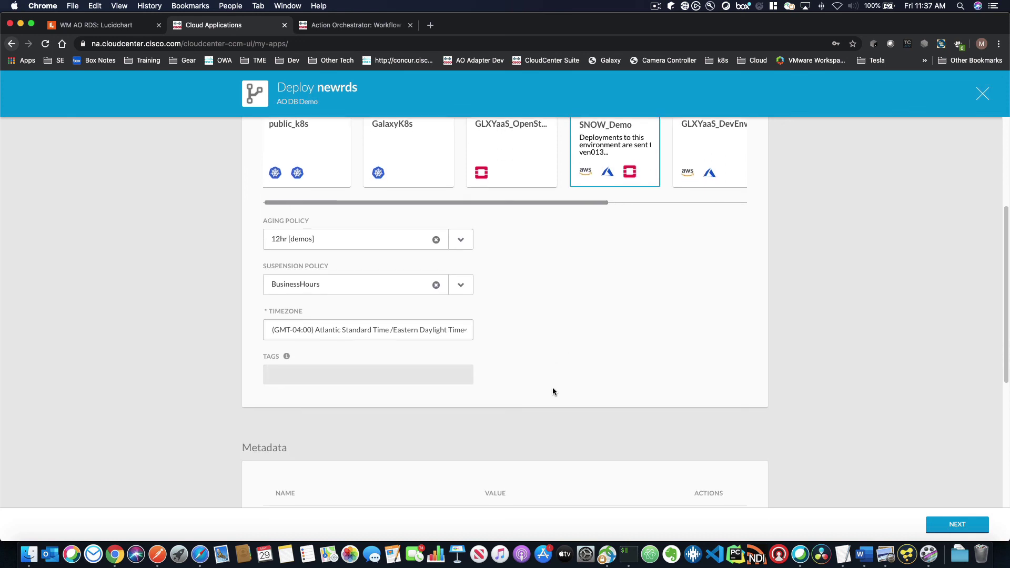
{"action": "scroll", "coordinate": [551, 391], "scroll_direction": "down", "scroll_amount": 8}
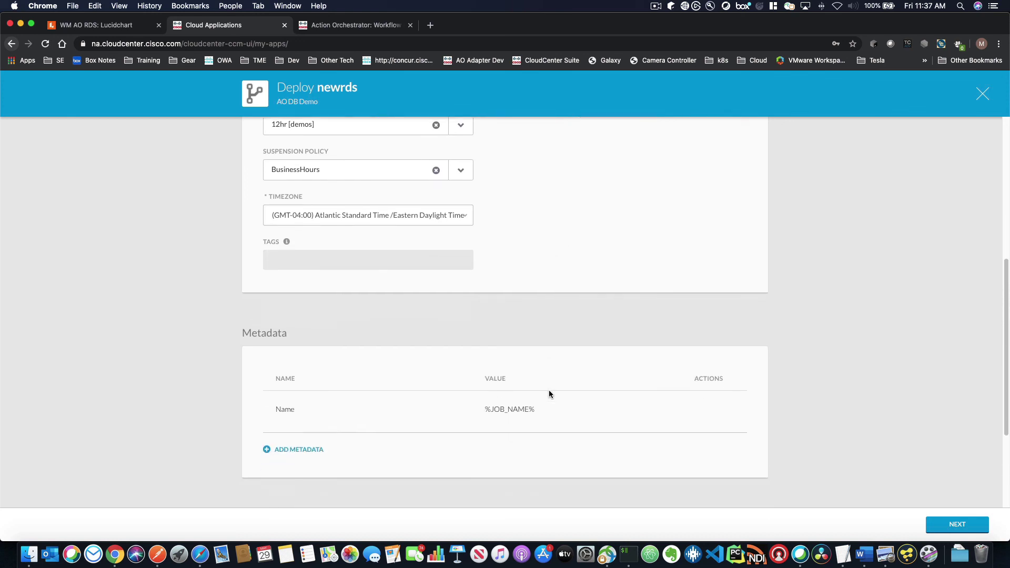
{"action": "scroll", "coordinate": [424, 420], "scroll_direction": "down", "scroll_amount": 4}
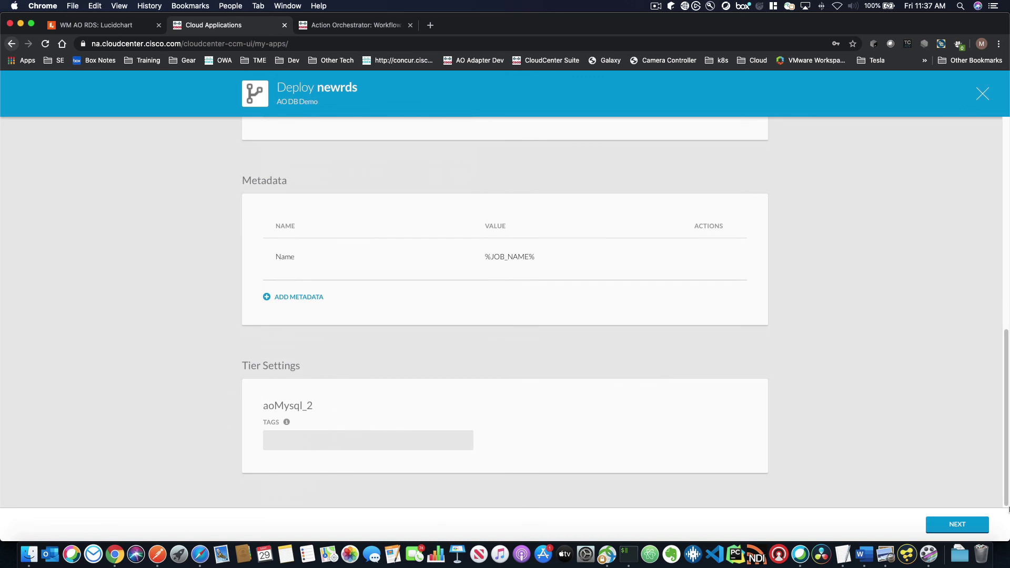
{"action": "left_click", "coordinate": [958, 526]}
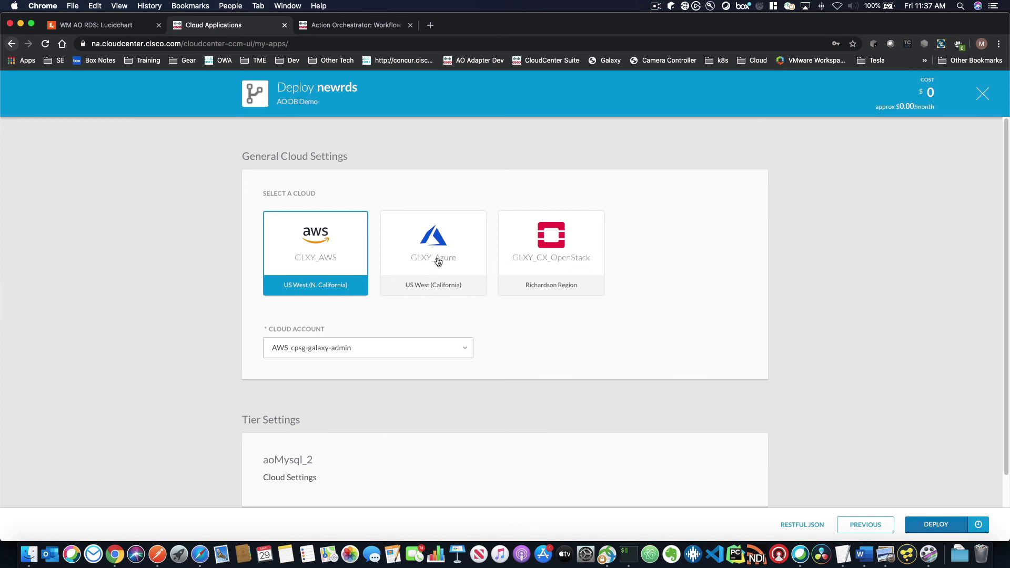
Choose the GLXY_AWS cloud in US West (N. California), deploy newrds and dismiss the notifications.
{"action": "left_click", "coordinate": [301, 245]}
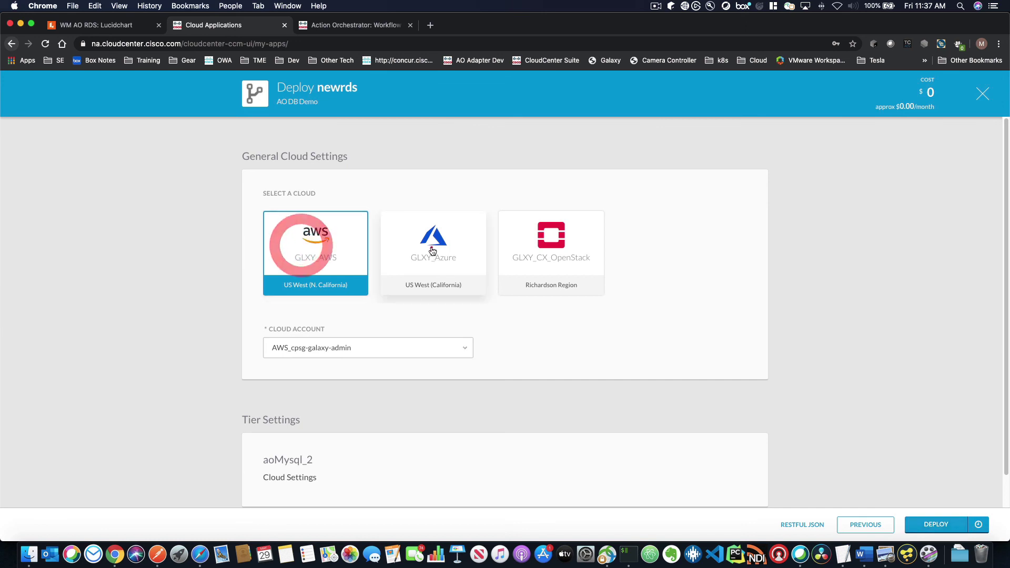
{"action": "left_click", "coordinate": [429, 249]}
{"action": "left_click", "coordinate": [337, 251]}
{"action": "scroll", "coordinate": [371, 353], "scroll_direction": "down", "scroll_amount": 2}
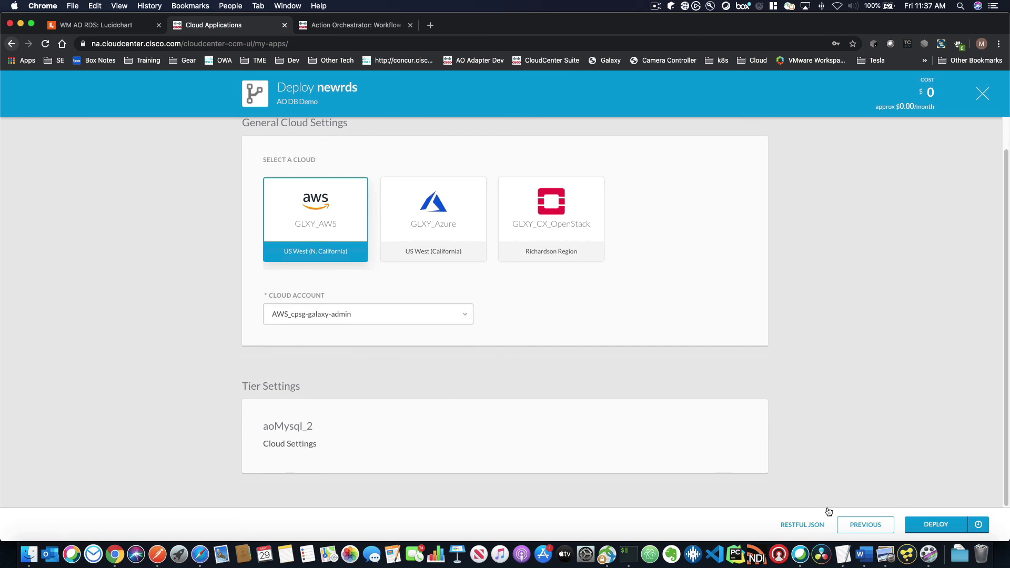
{"action": "left_click", "coordinate": [932, 526]}
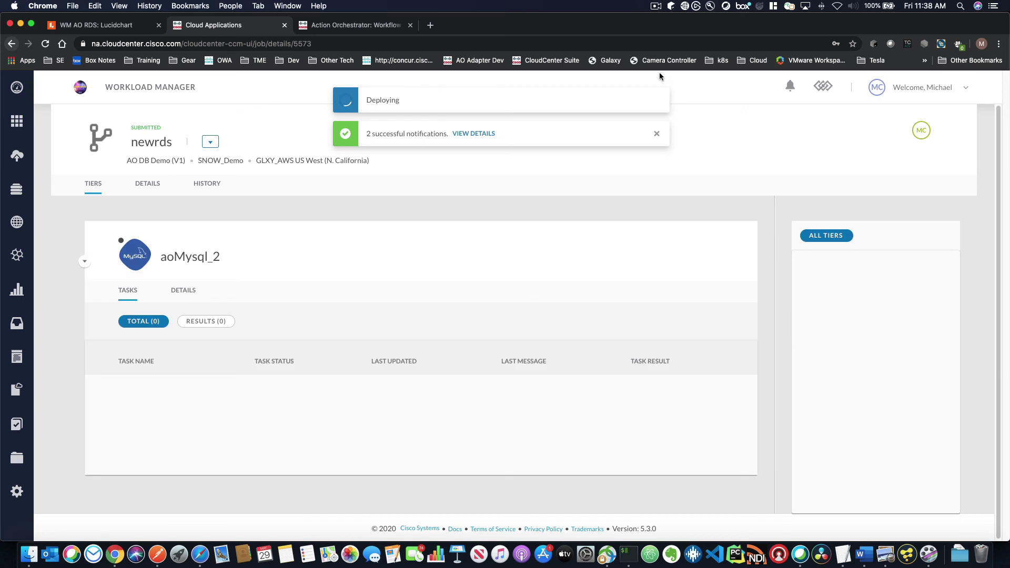
{"action": "left_click", "coordinate": [657, 134]}
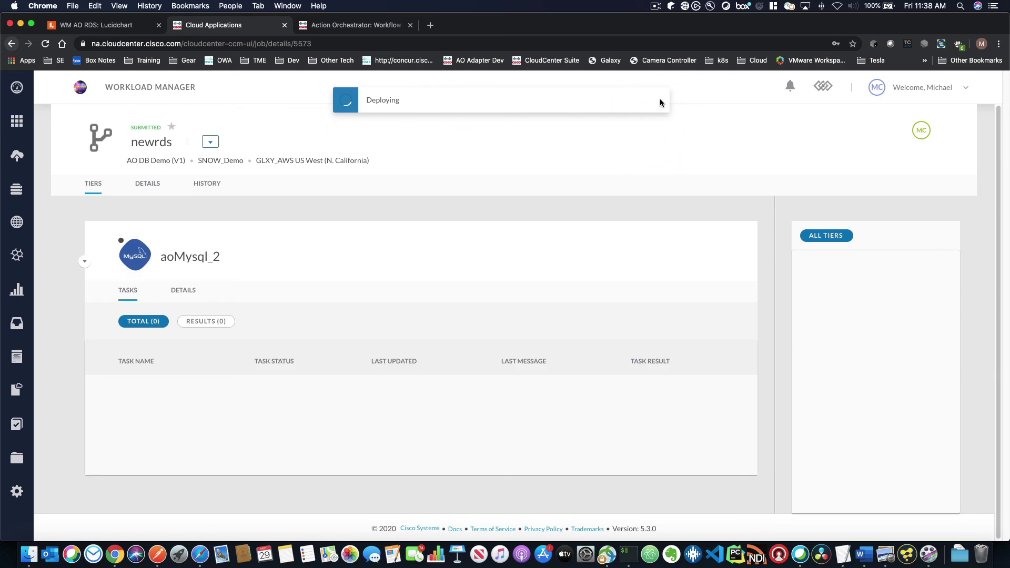
{"action": "left_click", "coordinate": [661, 101]}
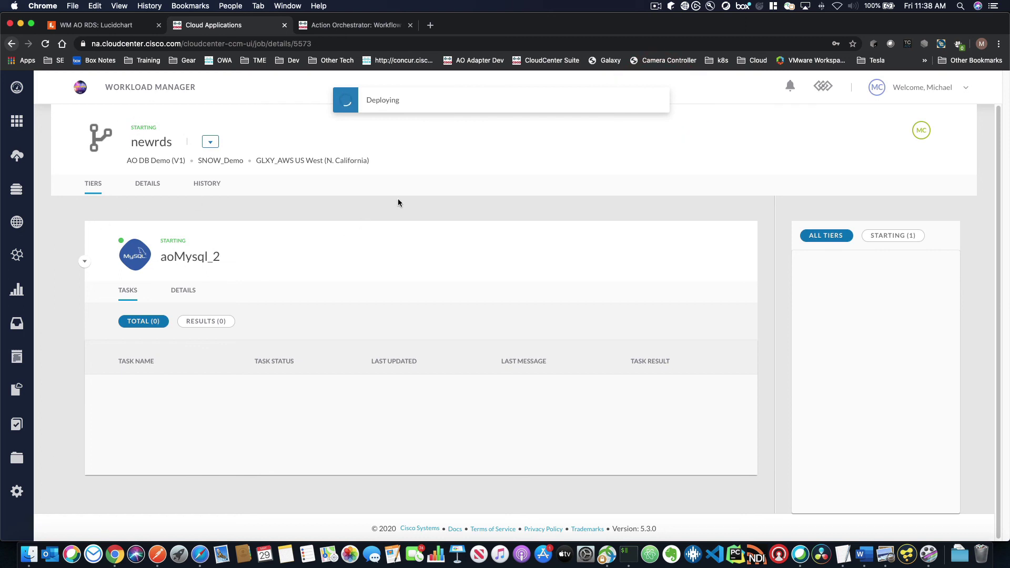
Sign in to the AWS console through the GLXYaaS bookmark in a new browser tab and open the list of RDS databases.
{"action": "left_click", "coordinate": [430, 25]}
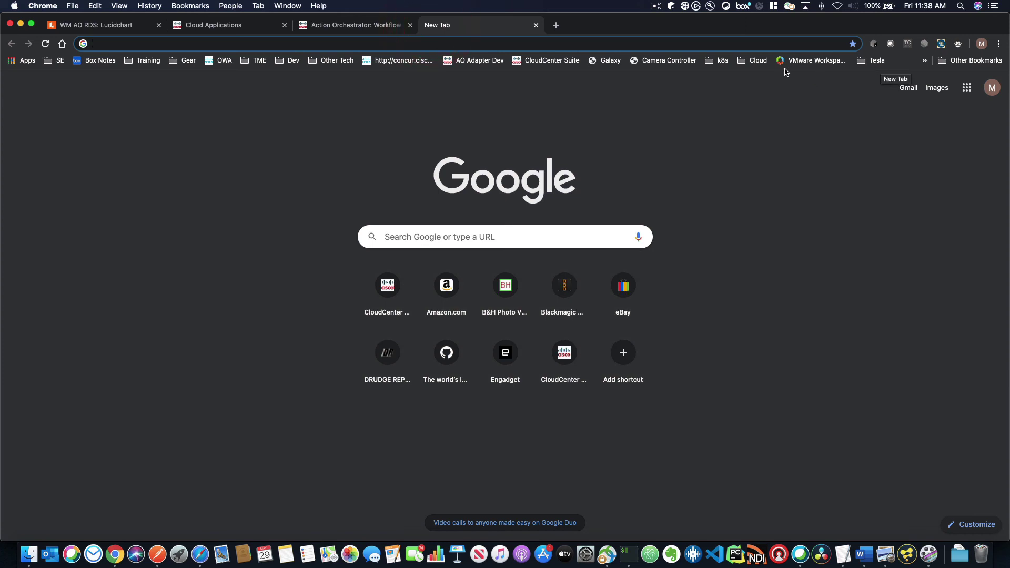
{"action": "left_click", "coordinate": [755, 62]}
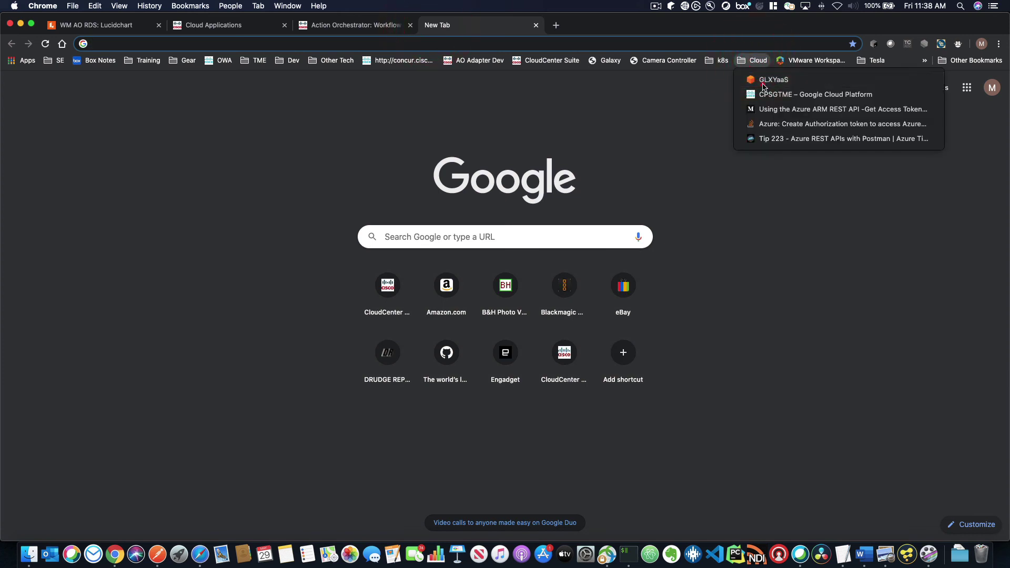
{"action": "left_click", "coordinate": [762, 86]}
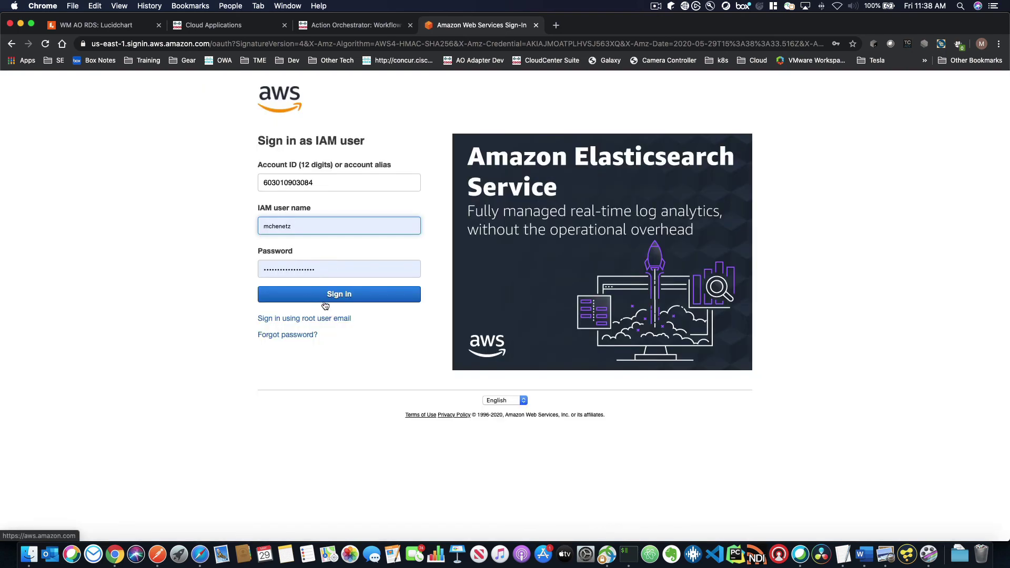
{"action": "left_click", "coordinate": [324, 297]}
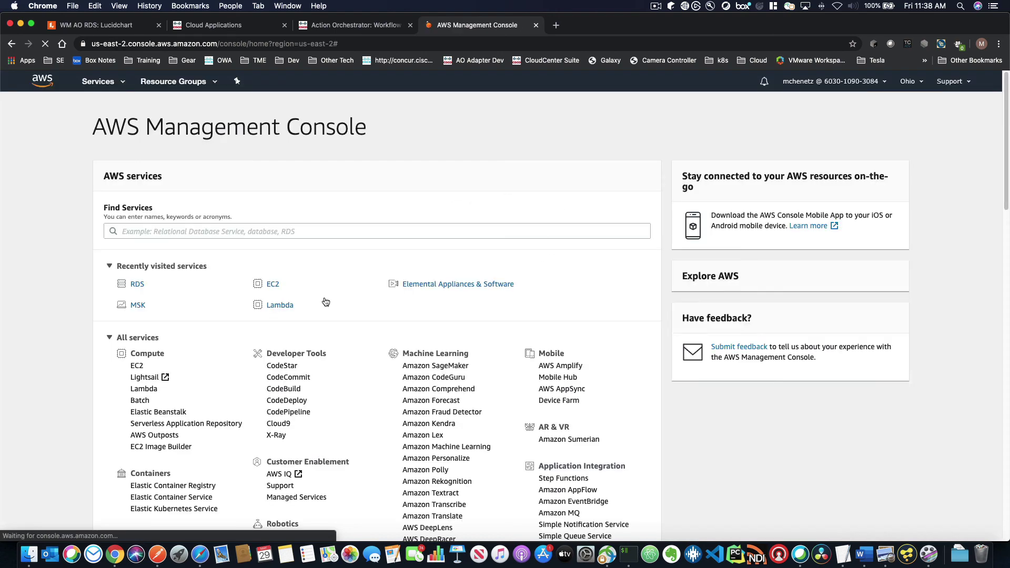
{"action": "left_click", "coordinate": [134, 289]}
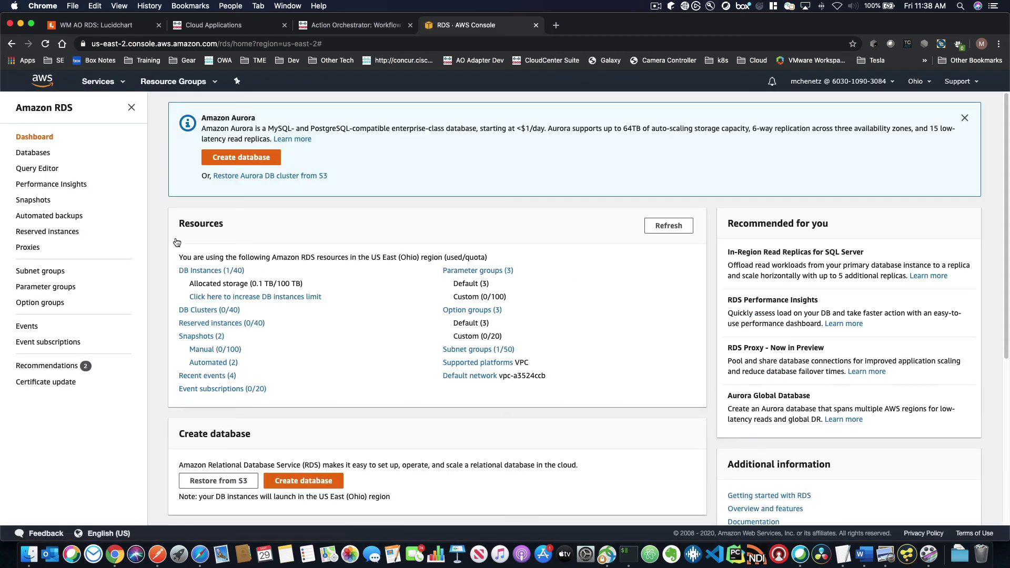
{"action": "left_click", "coordinate": [36, 154]}
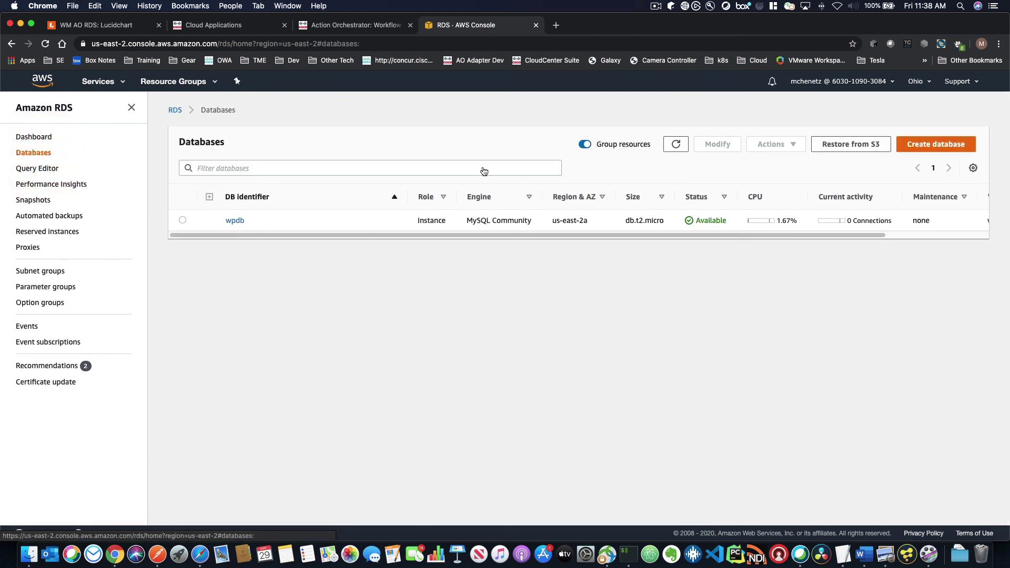
Return to Workload Manager by way of Action Orchestrator and examine the details of the aoMysql_2 tier and the newrds deployment.
{"action": "left_click", "coordinate": [328, 27]}
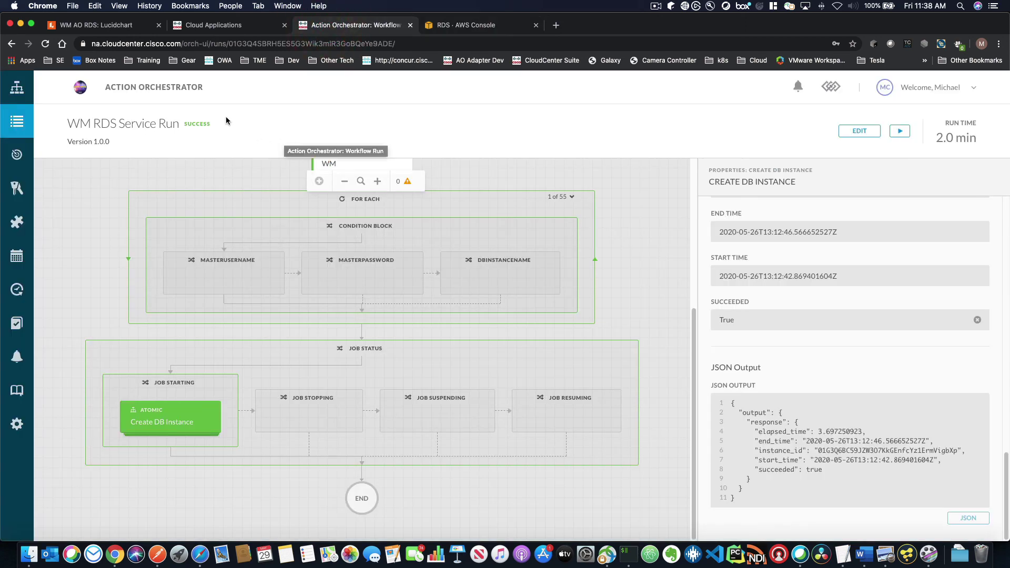
{"action": "left_click", "coordinate": [218, 21]}
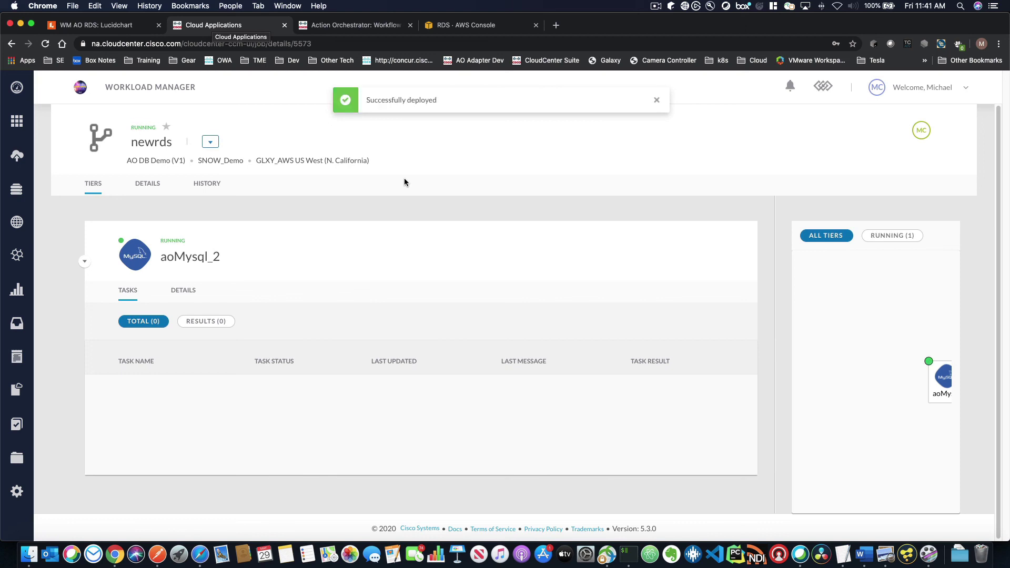
{"action": "left_click", "coordinate": [183, 290]}
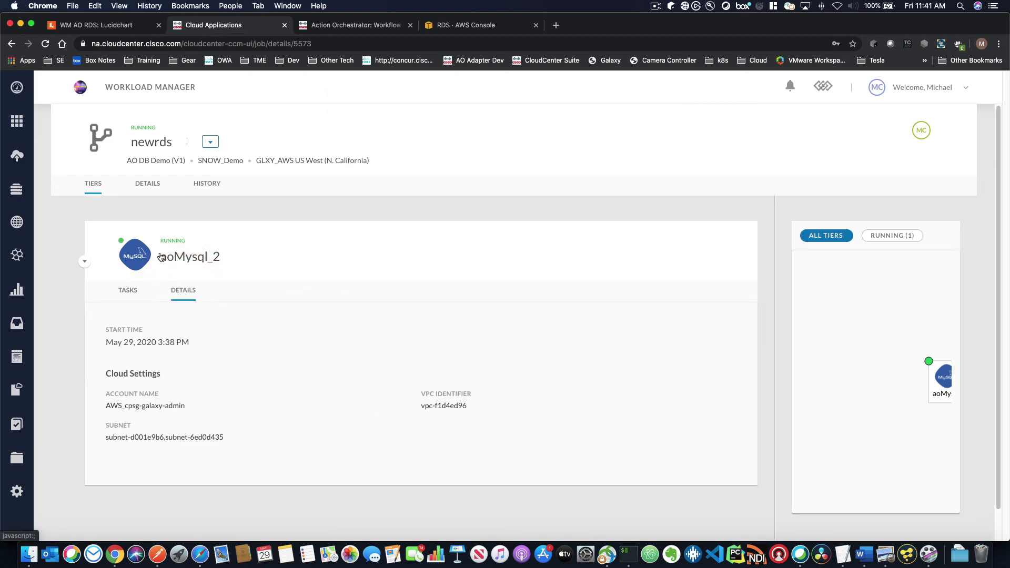
{"action": "left_click", "coordinate": [145, 189]}
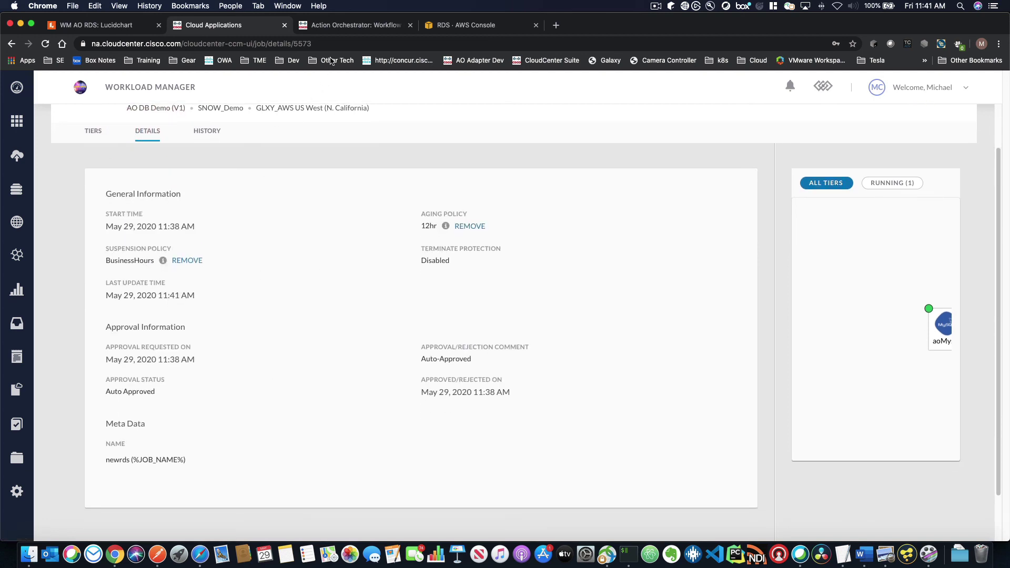
Switch to Action Orchestrator, open the latest WM RDS Service run and display its Create DB Instance activity.
{"action": "left_click", "coordinate": [361, 26]}
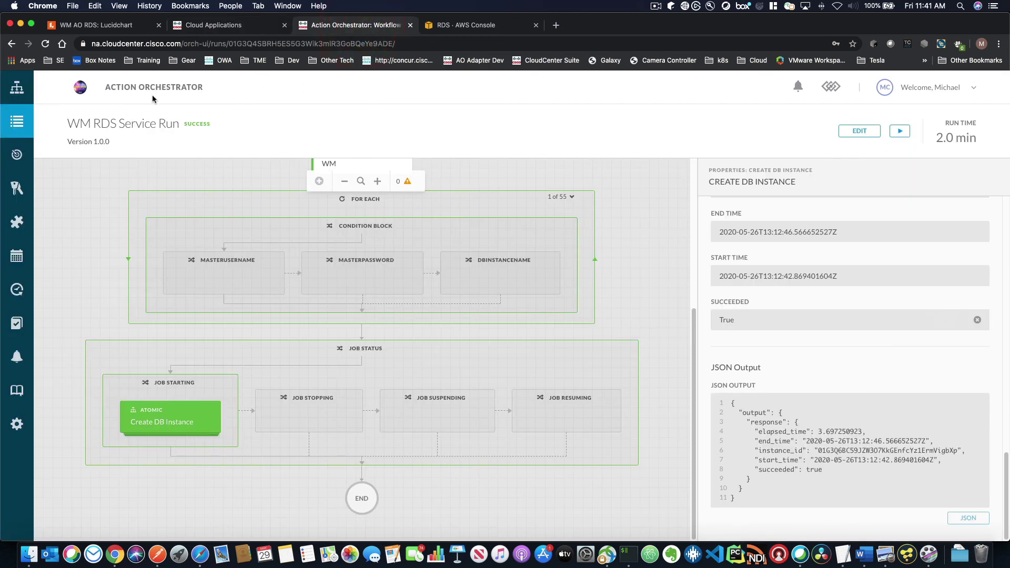
{"action": "left_click", "coordinate": [21, 123]}
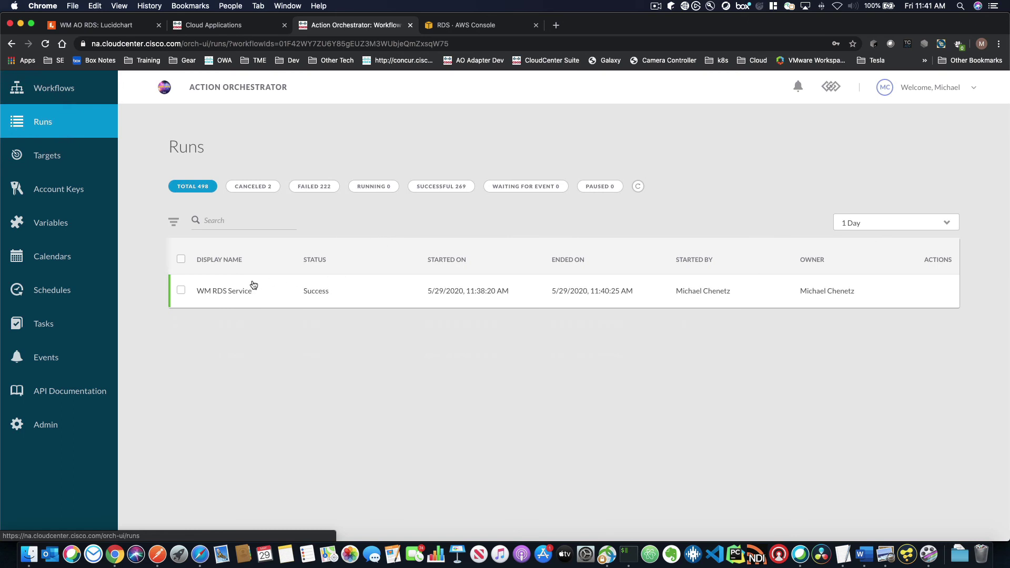
{"action": "left_click", "coordinate": [231, 293]}
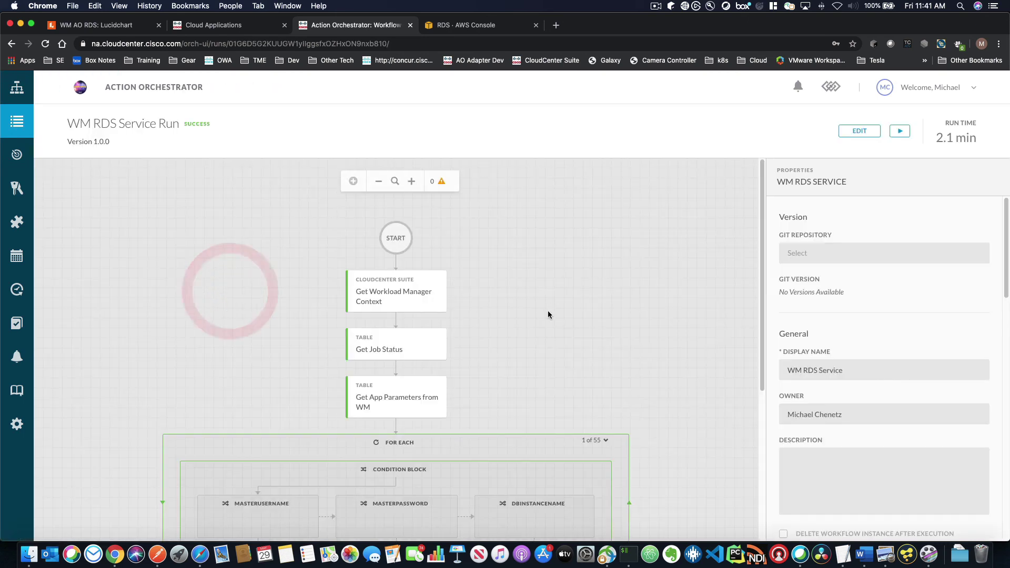
{"action": "scroll", "coordinate": [548, 315], "scroll_direction": "down", "scroll_amount": 10}
{"action": "left_click", "coordinate": [208, 420]}
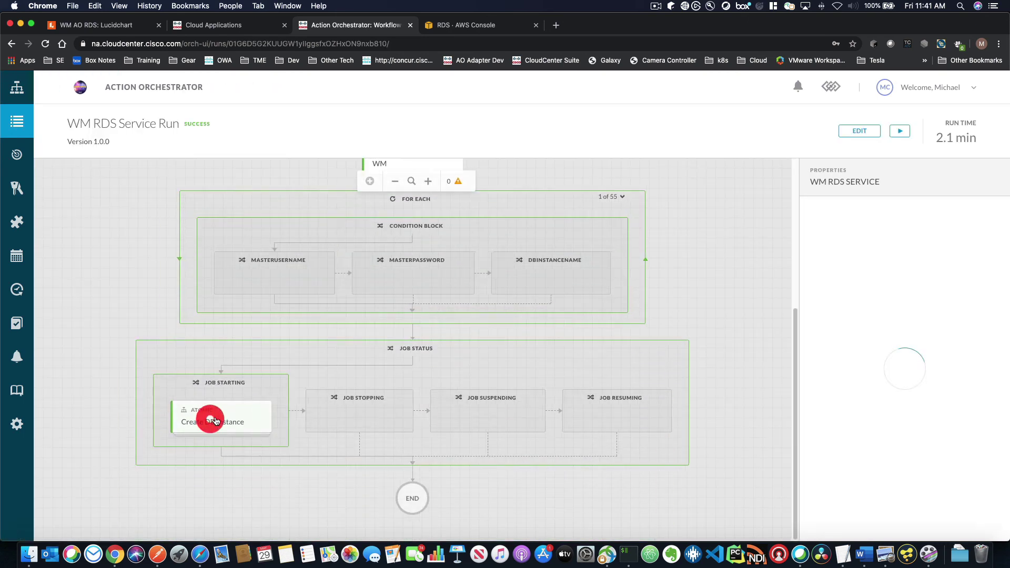
Switch to the AWS console and reload the RDS databases list to check for the new database.
{"action": "left_click", "coordinate": [457, 26]}
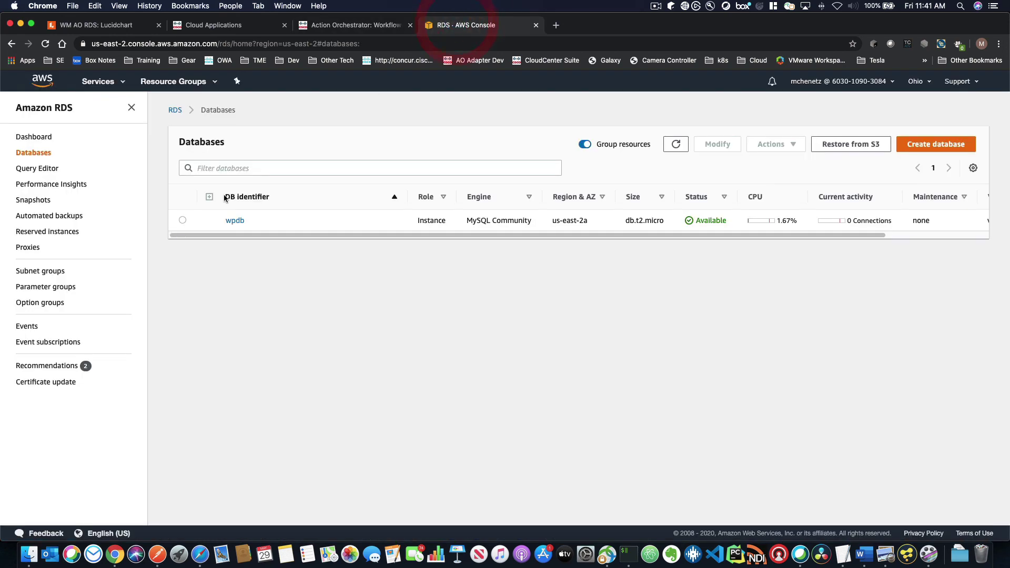
{"action": "left_click", "coordinate": [45, 45]}
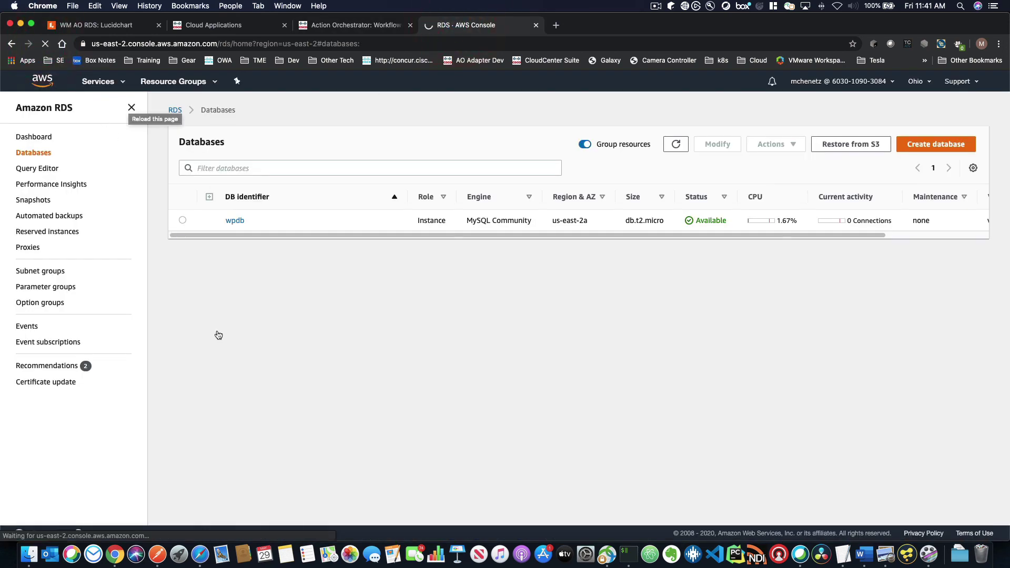